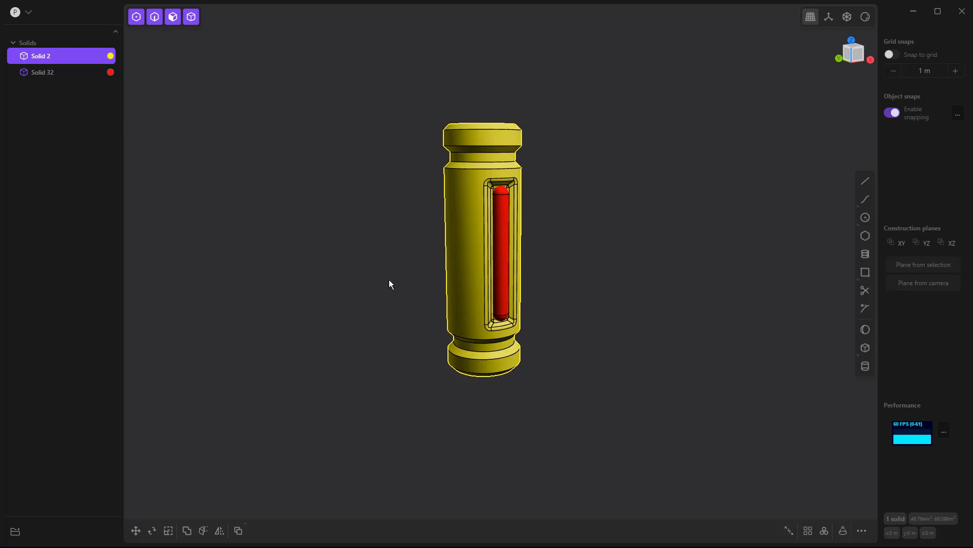
{"action": "mouse_move", "coordinate": [497, 289]}
{"action": "middle_mouse_down"}
{"action": "mouse_move", "coordinate": [369, 296]}
{"action": "mouse_move", "coordinate": [505, 290]}
{"action": "middle_mouse_up"}
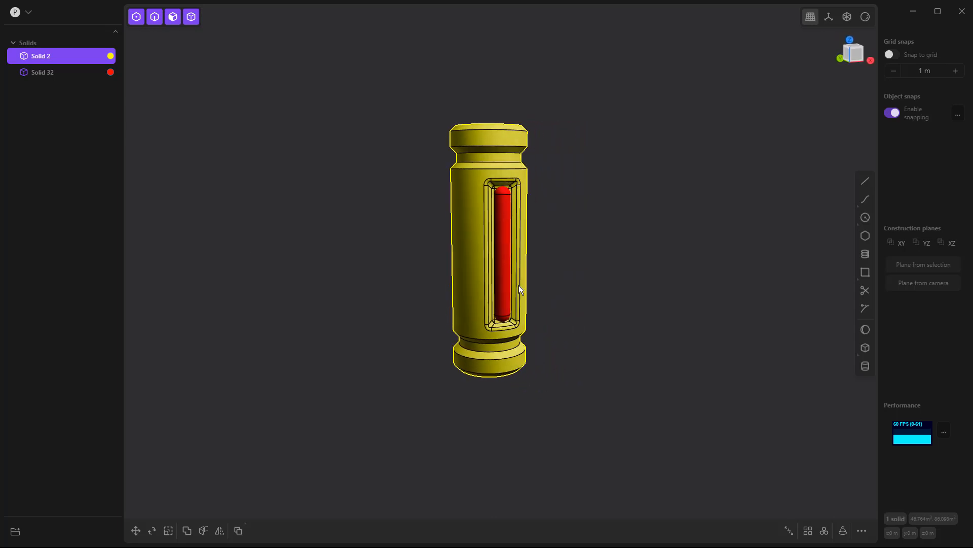
{"action": "left_click", "coordinate": [42, 72]}
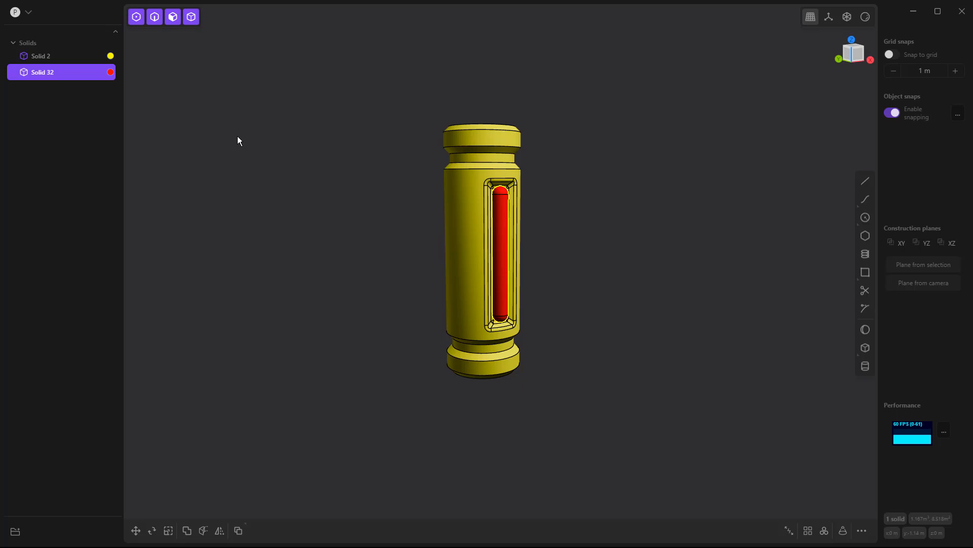
Start a new document in place of the open model of the finished yellow cylinder
{"action": "left_click", "coordinate": [28, 12]}
{"action": "left_click", "coordinate": [35, 24]}
{"action": "left_click", "coordinate": [514, 281]}
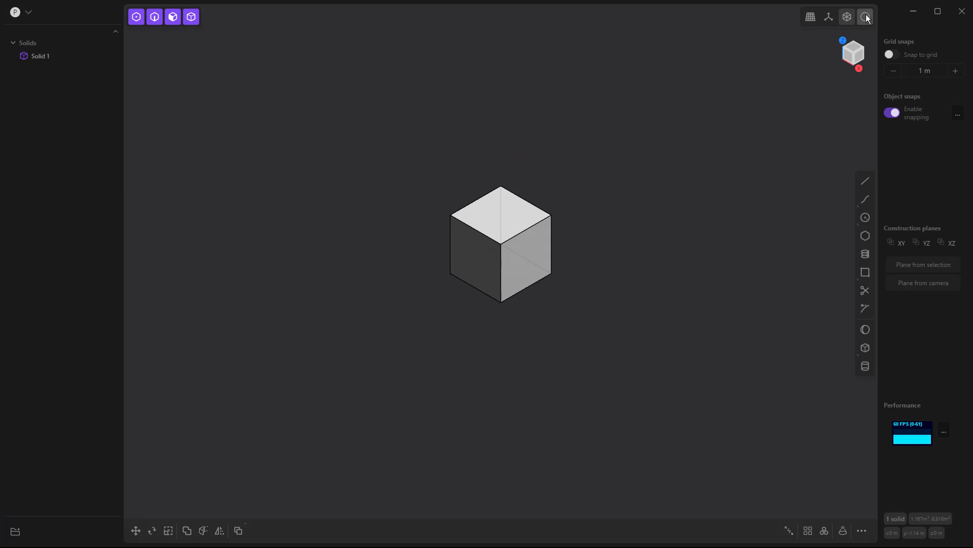
Delete the default cube and turn on the axes and grid overlay in the viewport
{"action": "left_click", "coordinate": [531, 233]}
{"action": "key", "text": "Delete"}
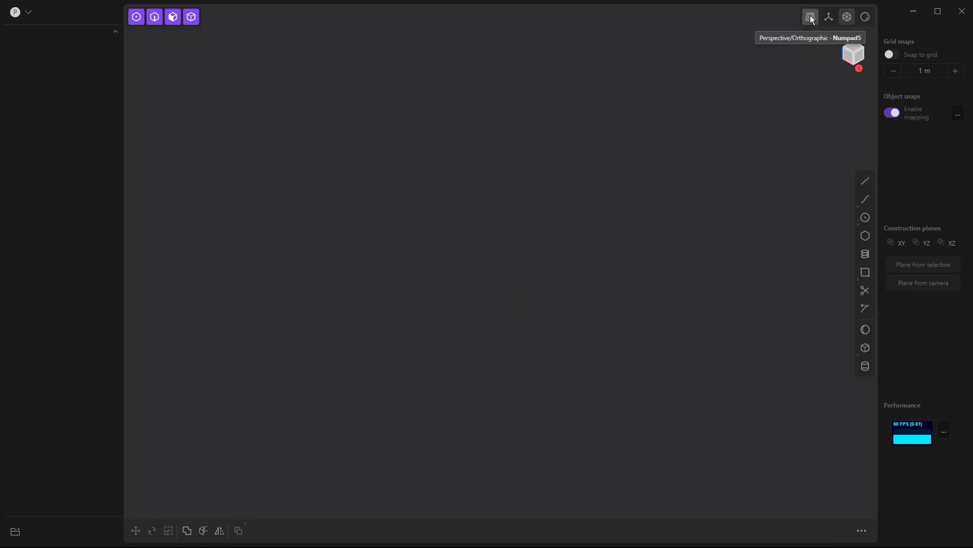
{"action": "left_click", "coordinate": [828, 16]}
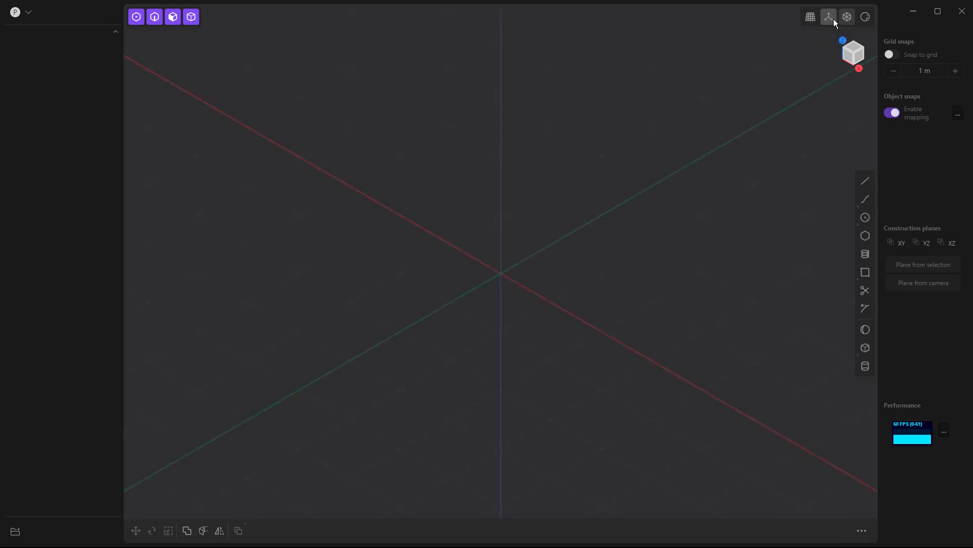
{"action": "left_click", "coordinate": [845, 18]}
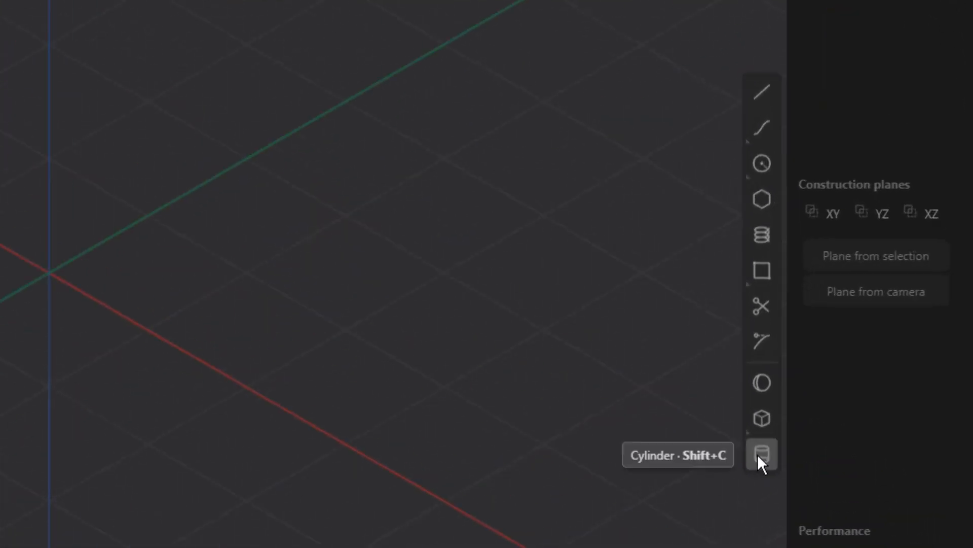
Create a cylinder centred on the origin, about 1.47 m in radius and about 4.18 m high
{"action": "left_click", "coordinate": [760, 455]}
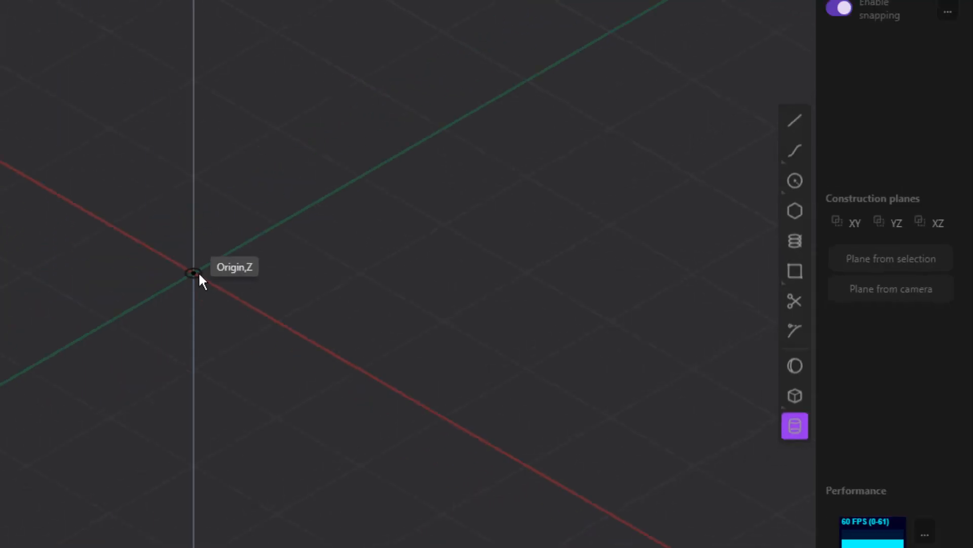
{"action": "left_click", "coordinate": [199, 274]}
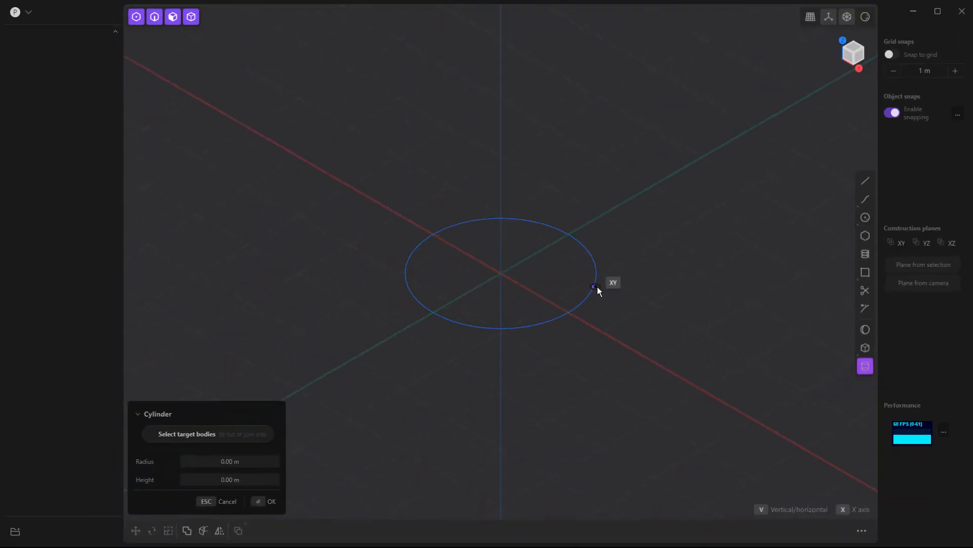
{"action": "left_click", "coordinate": [361, 297]}
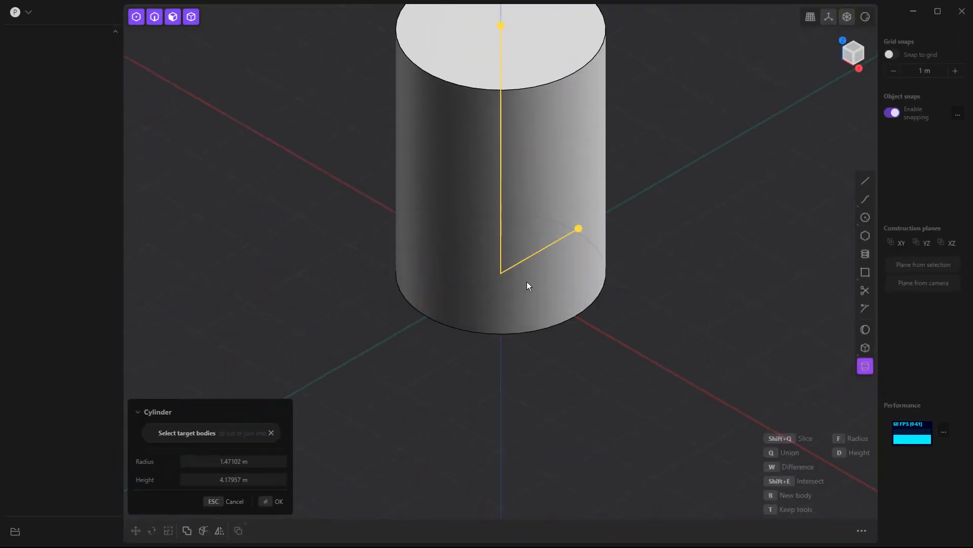
{"action": "scroll", "coordinate": [527, 269], "scroll_direction": "down", "scroll_amount": 4}
{"action": "middle_click_drag", "start_coordinate": [536, 362], "coordinate": [529, 337]}
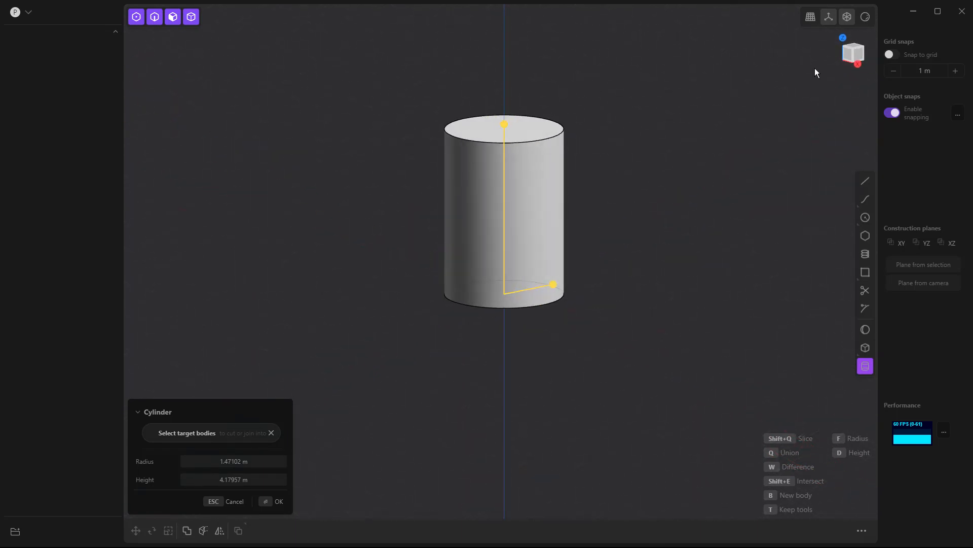
Set the viewport shading to the split grey-and-purple material preview and deselect the cylinder
{"action": "left_click", "coordinate": [865, 19]}
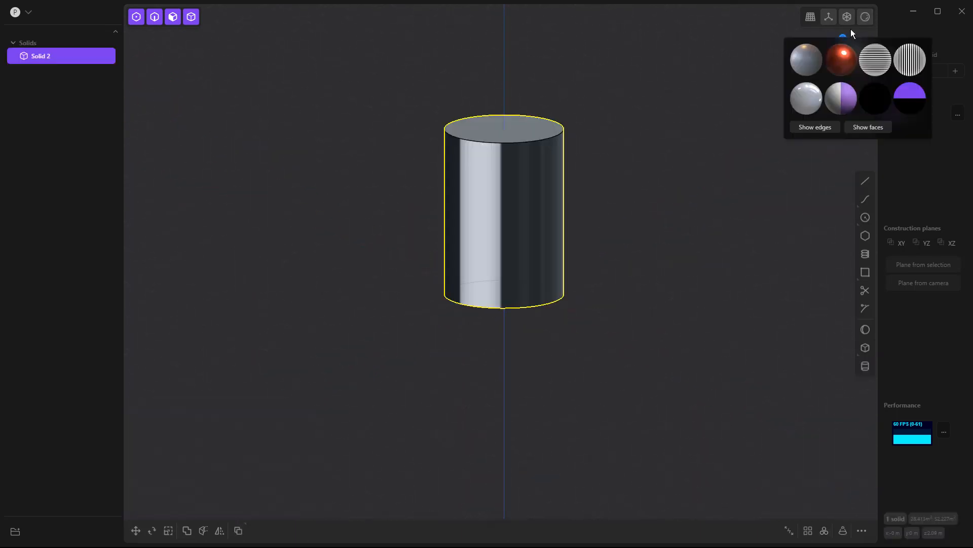
{"action": "left_click", "coordinate": [839, 96]}
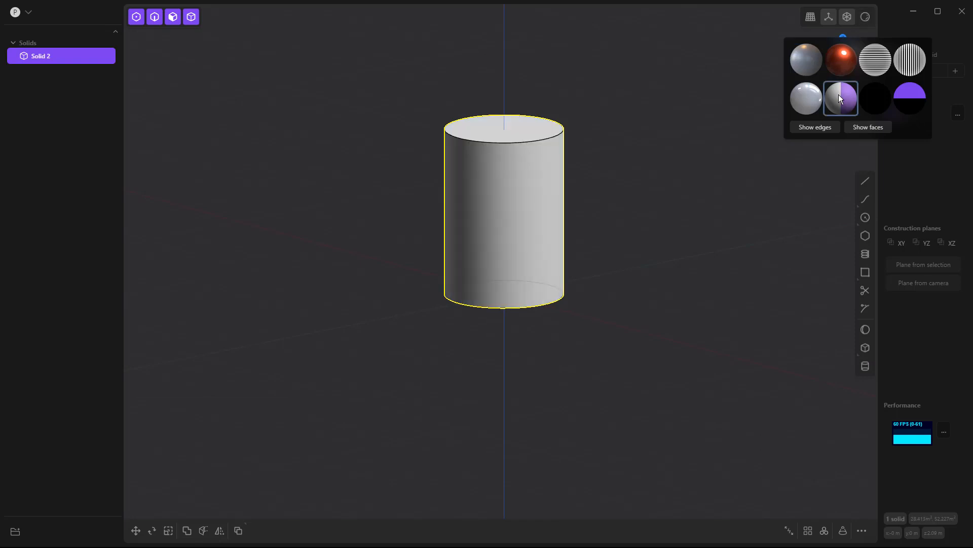
{"action": "left_click", "coordinate": [740, 147]}
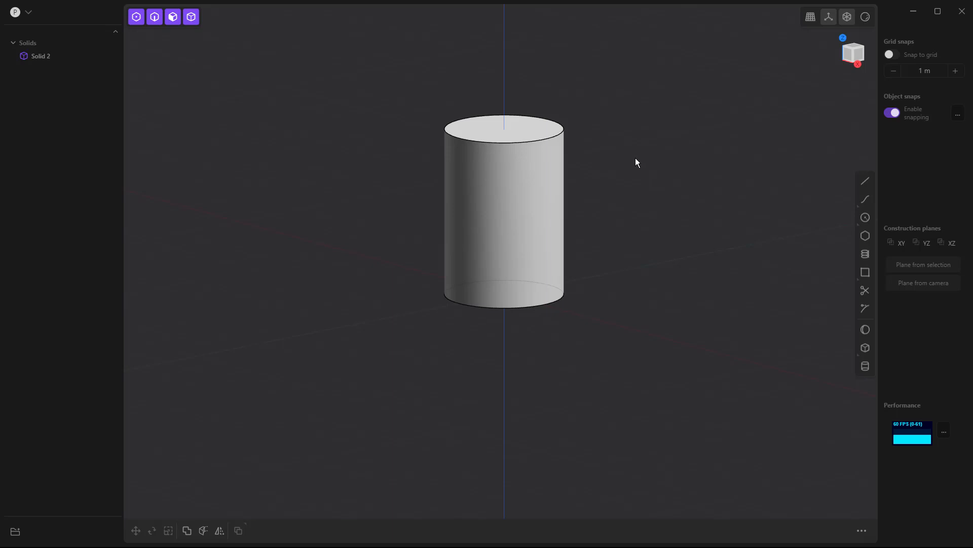
Duplicate the cylinder in place and hide the copy
{"action": "middle_click_drag", "start_coordinate": [636, 160], "coordinate": [624, 232]}
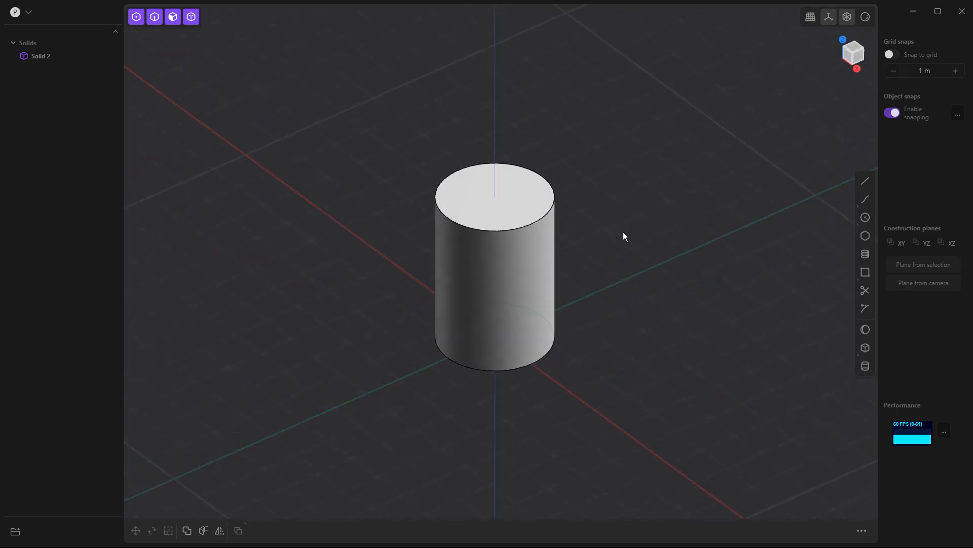
{"action": "left_click", "coordinate": [489, 282]}
{"action": "key", "text": "shift+d"}
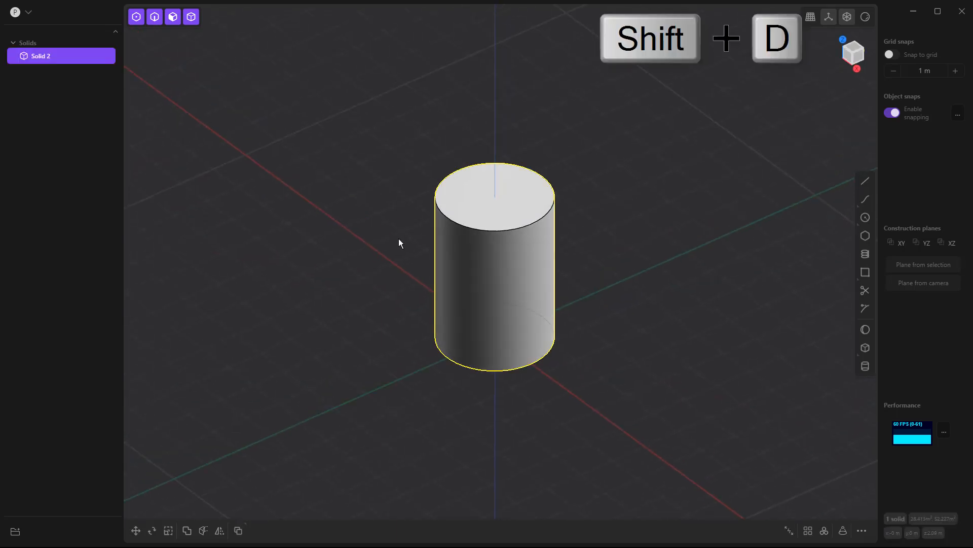
{"action": "key", "text": "Return"}
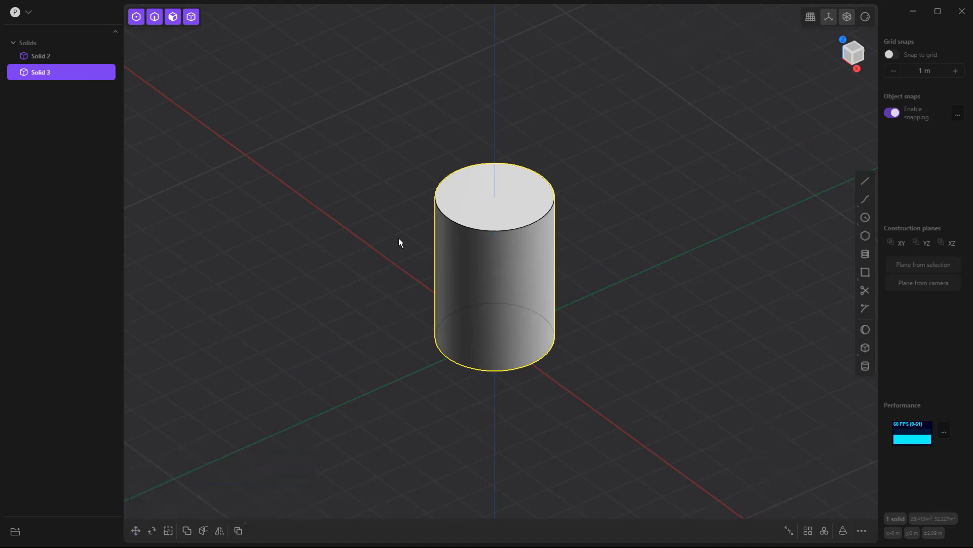
{"action": "left_click", "coordinate": [80, 72]}
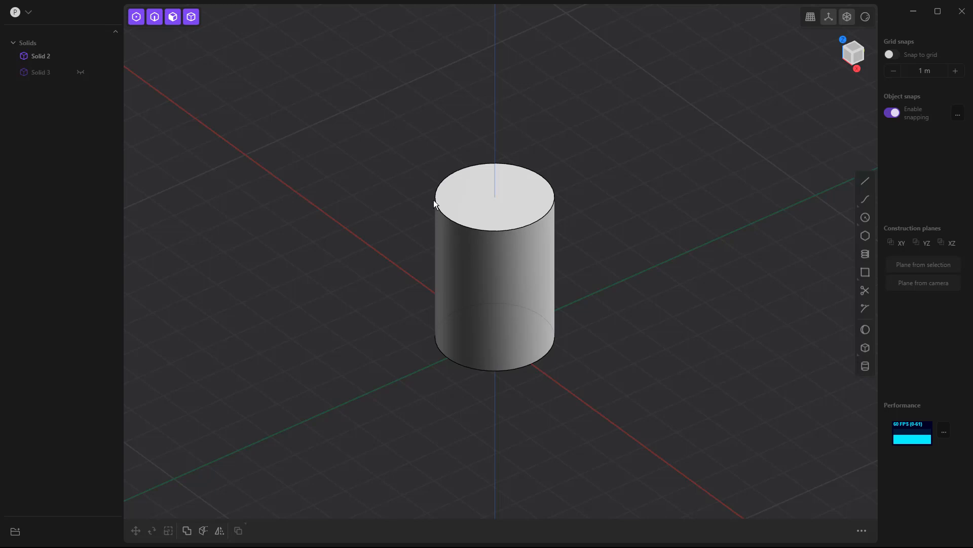
{"action": "left_click", "coordinate": [455, 197]}
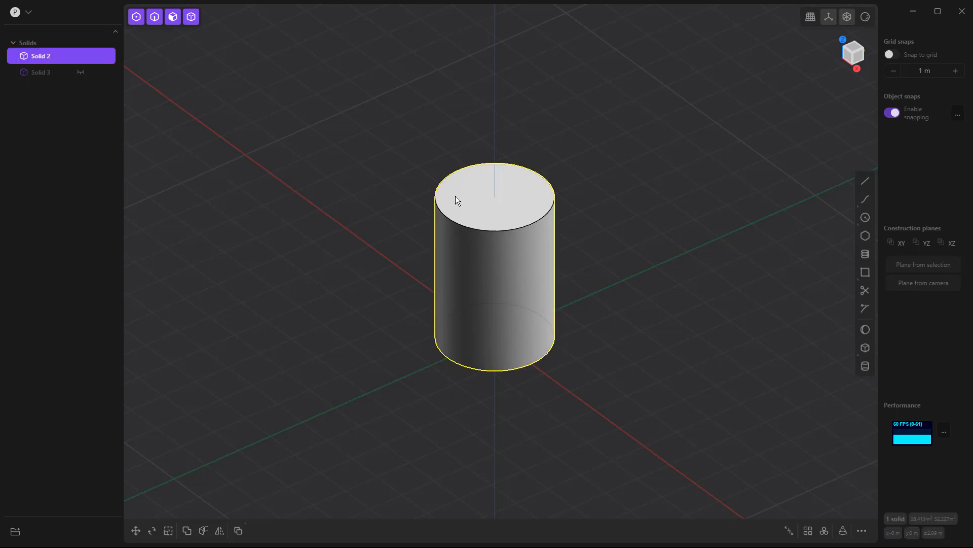
{"action": "left_click", "coordinate": [464, 193]}
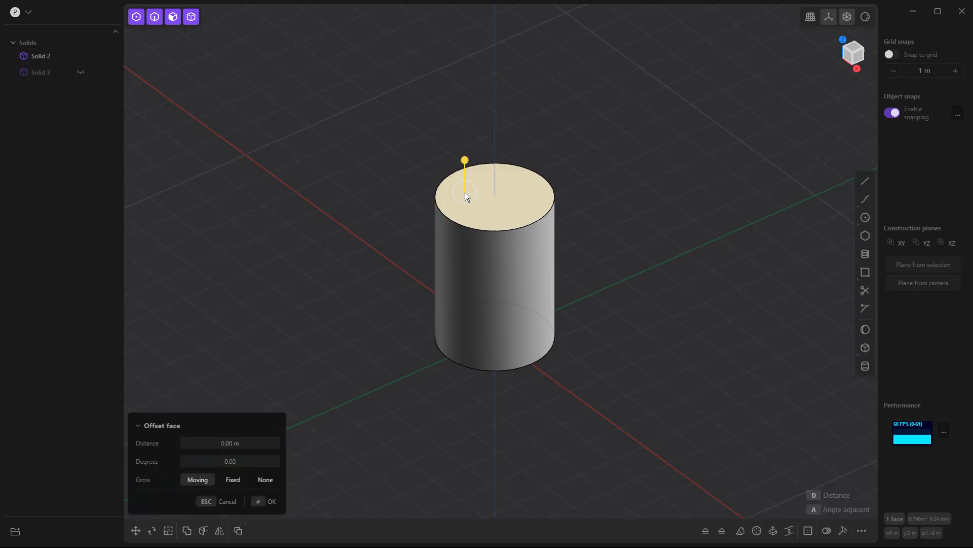
{"action": "left_click_drag", "start_coordinate": [465, 161], "coordinate": [466, 132]}
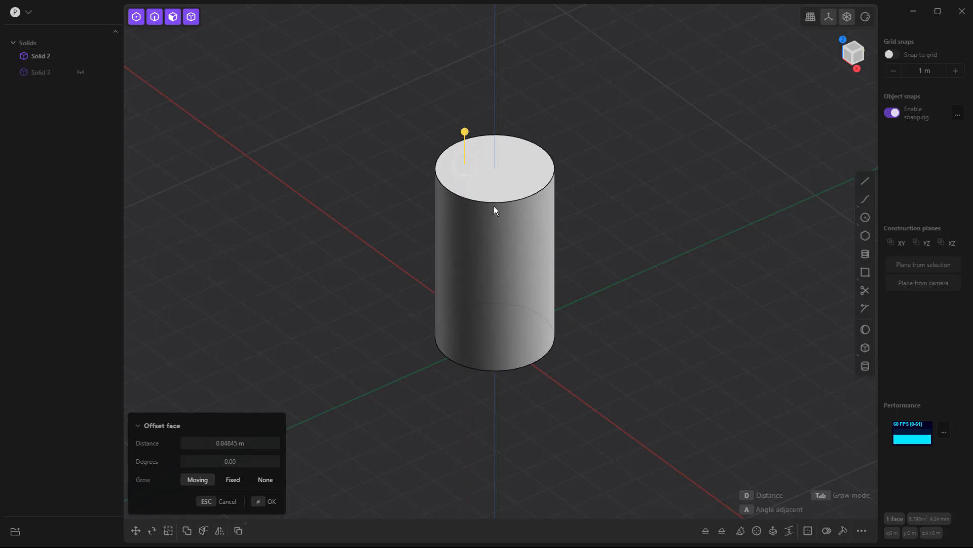
{"action": "left_click_drag", "start_coordinate": [475, 160], "coordinate": [479, 206]}
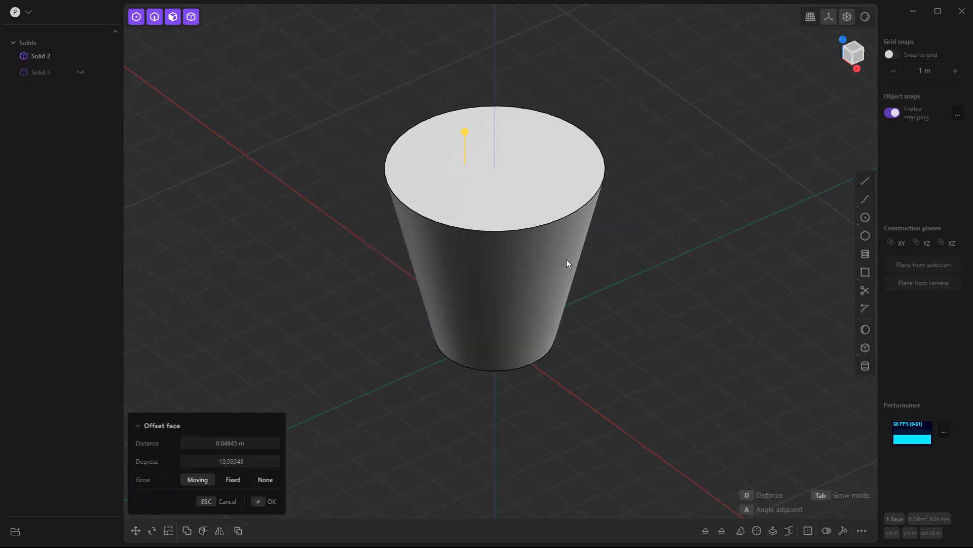
{"action": "key", "text": "Escape"}
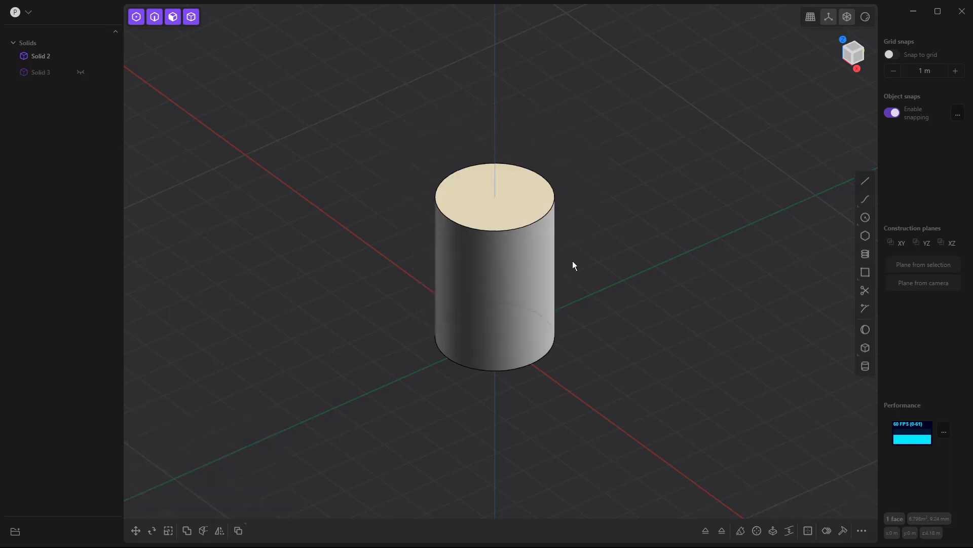
{"action": "left_click", "coordinate": [545, 162]}
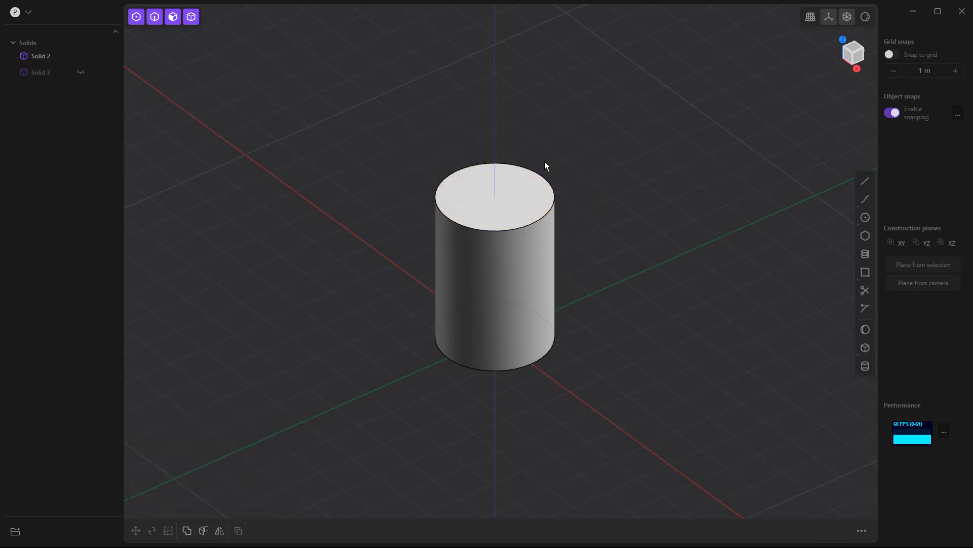
Extrude the cylinder's top face upward about 0.39 m with an inward taper of about 34 degrees
{"action": "left_click", "coordinate": [524, 189]}
{"action": "left_click", "coordinate": [525, 190]}
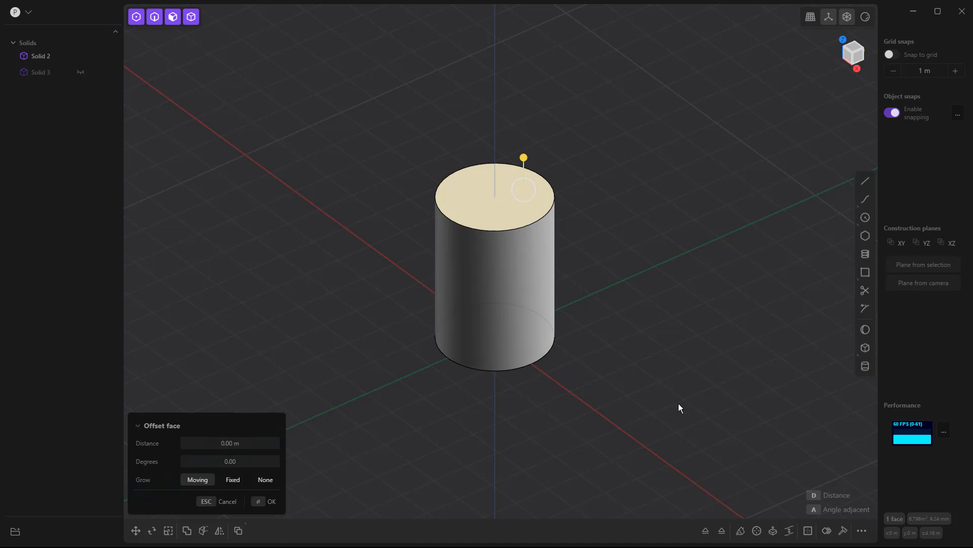
{"action": "key", "text": "e"}
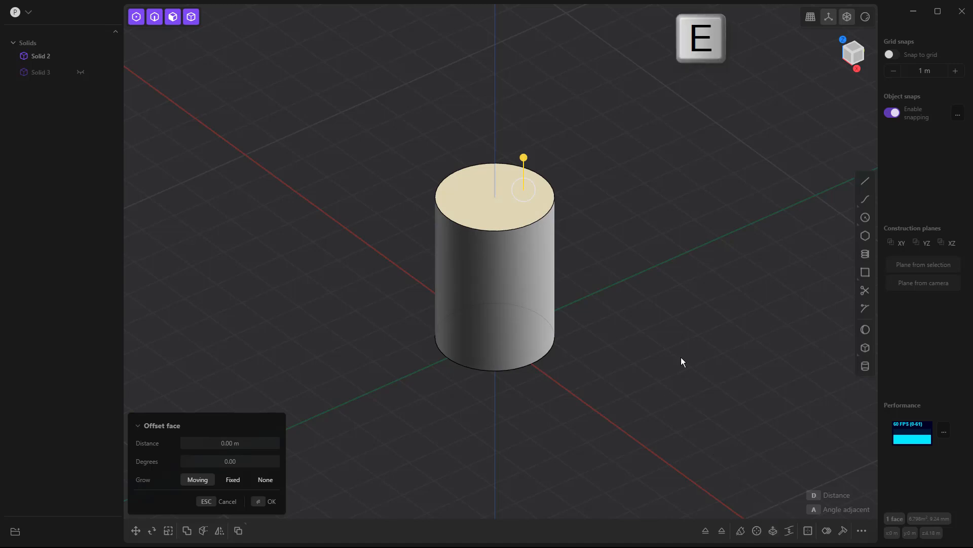
{"action": "left_click_drag", "start_coordinate": [496, 158], "coordinate": [500, 134]}
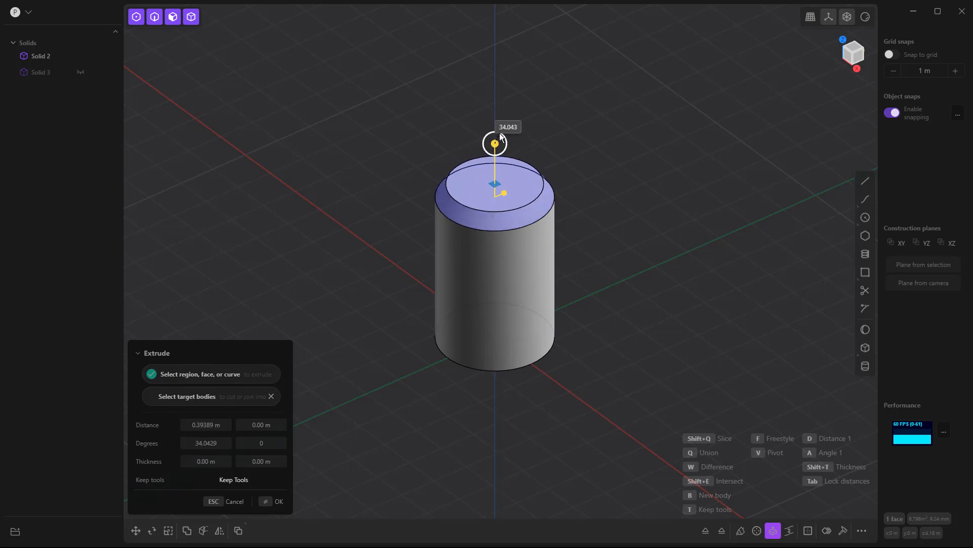
{"action": "key", "text": "Return"}
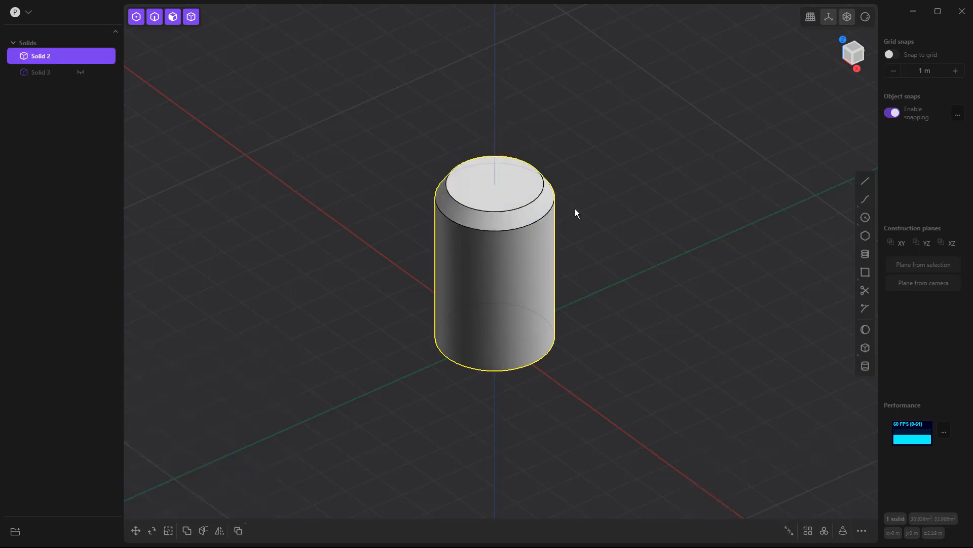
Extrude the narrowed top face straight up a short distance to form a neck
{"action": "left_click", "coordinate": [519, 179]}
{"action": "key", "text": "e"}
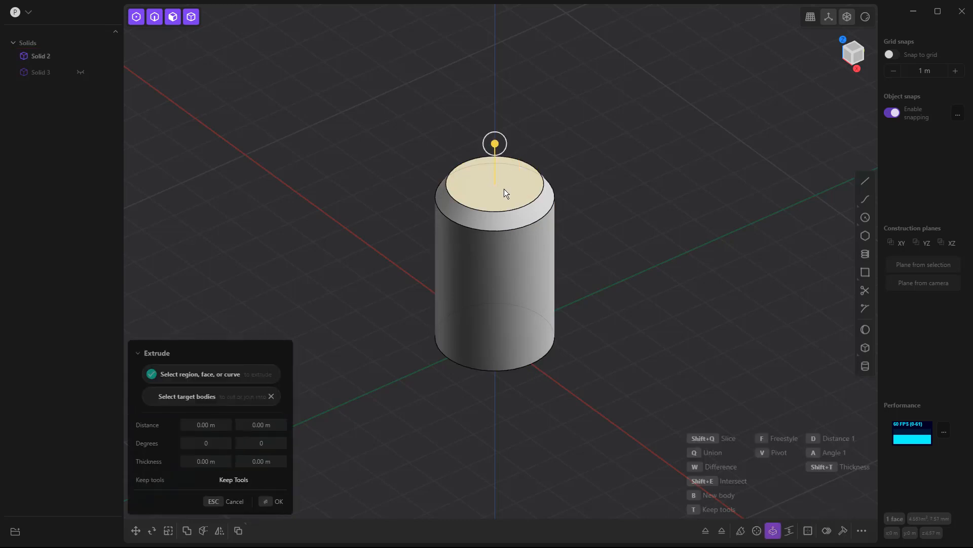
{"action": "left_click_drag", "start_coordinate": [495, 137], "coordinate": [496, 133]}
{"action": "key", "text": "Return"}
Extrude the neck's top face upward with an outward taper, flaring it to roughly the body's diameter
{"action": "left_click", "coordinate": [521, 176]}
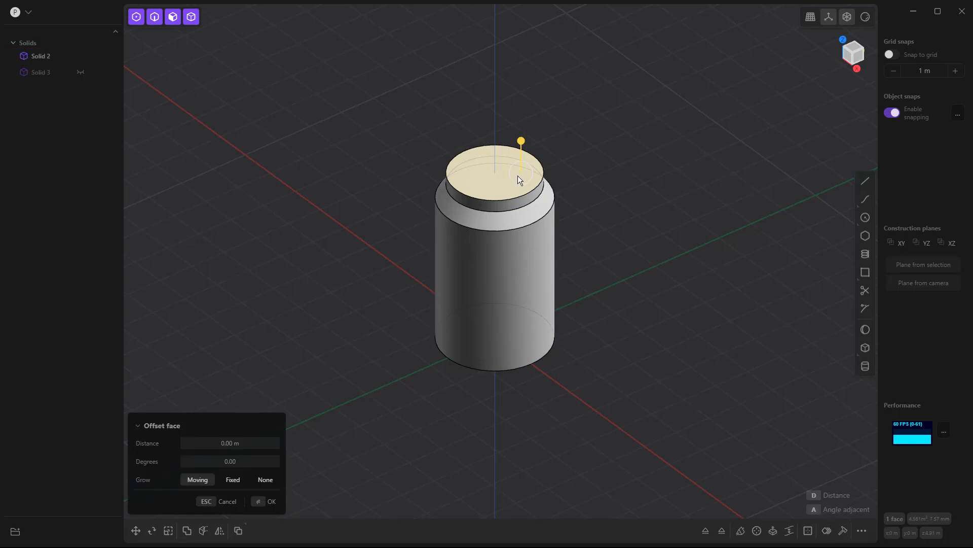
{"action": "key", "text": "e"}
{"action": "mouse_move", "coordinate": [496, 131]}
{"action": "left_mouse_down"}
{"action": "mouse_move", "coordinate": [501, 123]}
{"action": "mouse_move", "coordinate": [504, 132]}
{"action": "left_mouse_up"}
{"action": "right_click", "coordinate": [573, 134]}
Extrude the flared top face straight up to form a thick cylindrical rim above the neck
{"action": "left_click", "coordinate": [470, 141]}
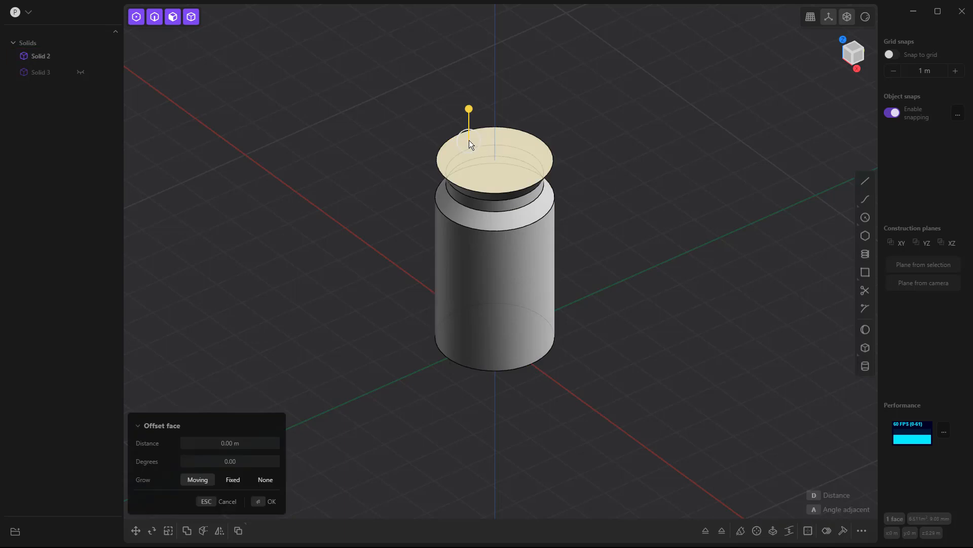
{"action": "key", "text": "e"}
{"action": "left_click_drag", "start_coordinate": [496, 119], "coordinate": [496, 95]}
{"action": "right_click", "coordinate": [588, 190]}
{"action": "scroll", "coordinate": [587, 233], "scroll_direction": "down", "scroll_amount": 2}
{"action": "middle_click_drag", "start_coordinate": [585, 277], "coordinate": [597, 227]}
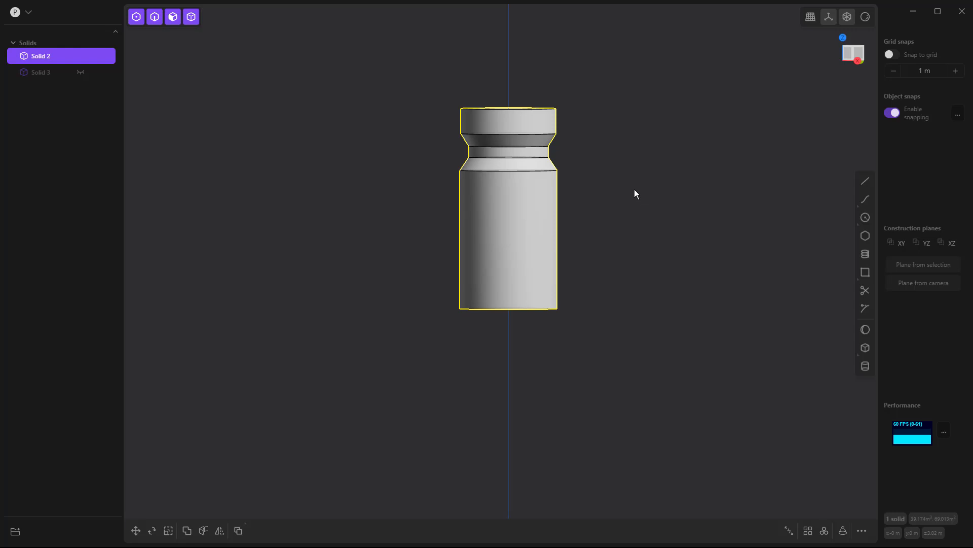
Offset the rim's top face outline inward and extrude the inner circular face straight upward
{"action": "left_click", "coordinate": [626, 182]}
{"action": "middle_click_drag", "start_coordinate": [618, 148], "coordinate": [624, 217]}
{"action": "left_click", "coordinate": [524, 143]}
{"action": "left_click", "coordinate": [523, 144]}
{"action": "key", "text": "o"}
{"action": "key", "text": "o"}
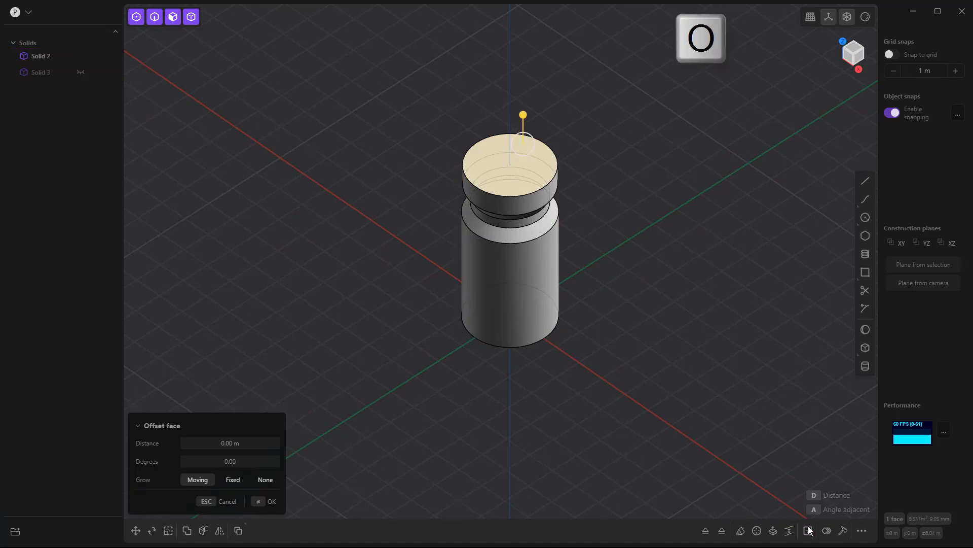
{"action": "left_click", "coordinate": [825, 534]}
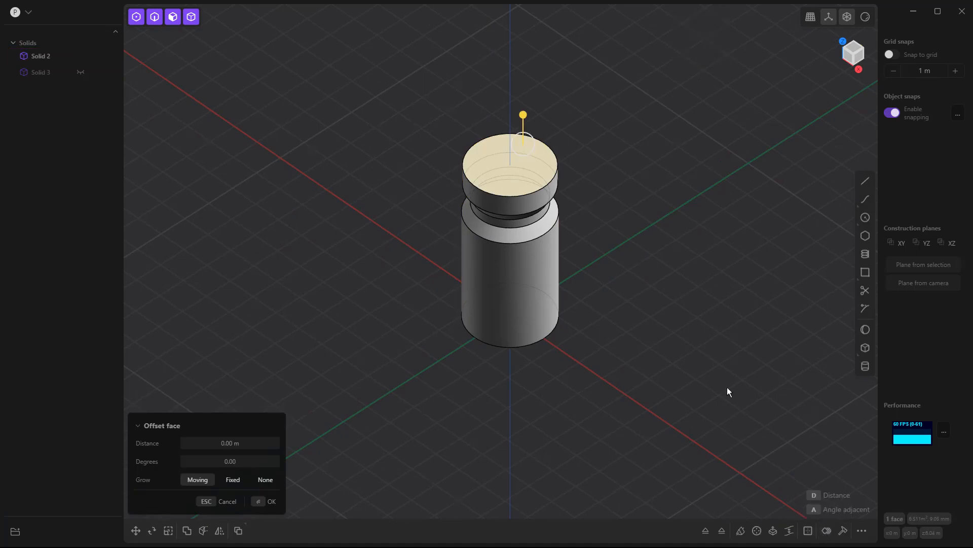
{"action": "left_click", "coordinate": [588, 77]}
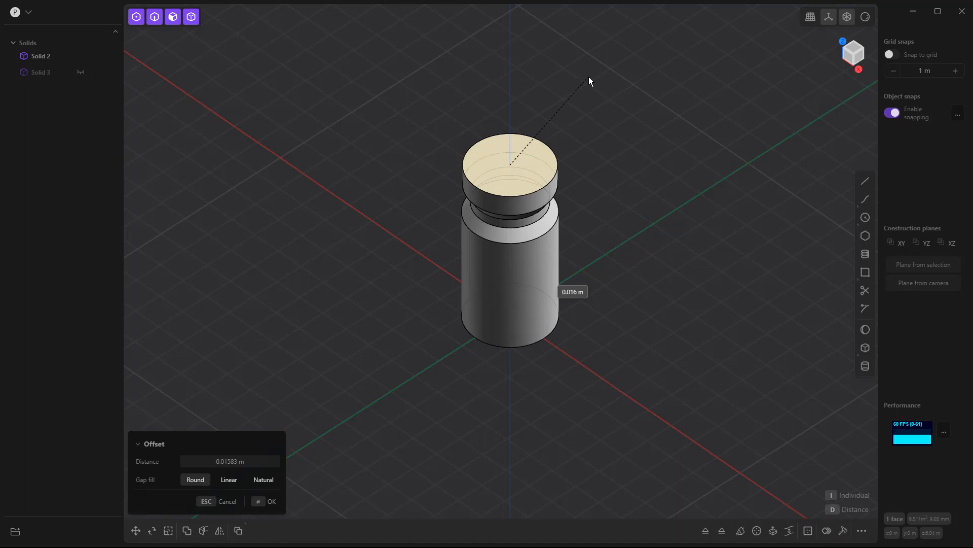
{"action": "right_click", "coordinate": [547, 140]}
{"action": "left_click_drag", "start_coordinate": [511, 138], "coordinate": [510, 112]}
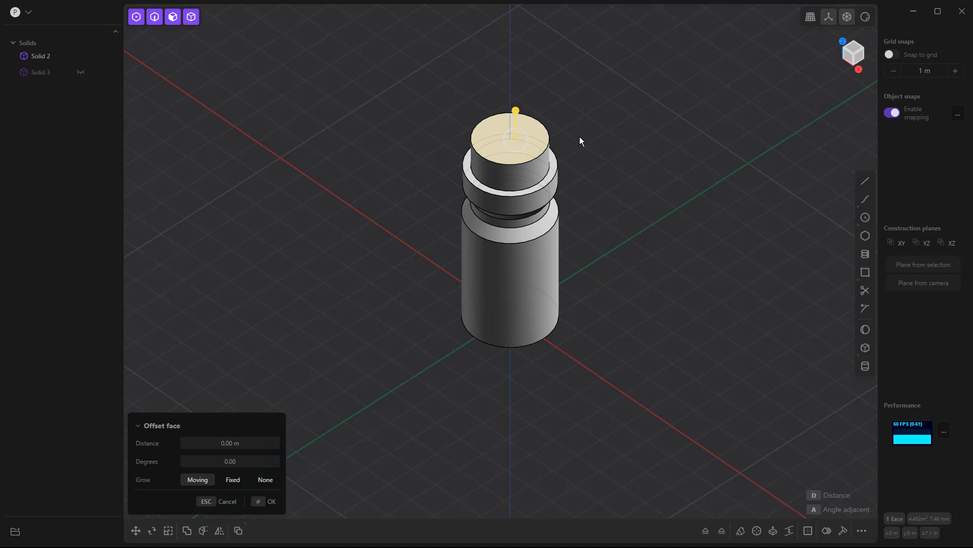
Chamfer the edge where the upper cylinder meets the rim, sloping the rim's top out to its outer edge
{"action": "key", "text": "Escape"}
{"action": "left_click", "coordinate": [547, 177]}
{"action": "key", "text": "f"}
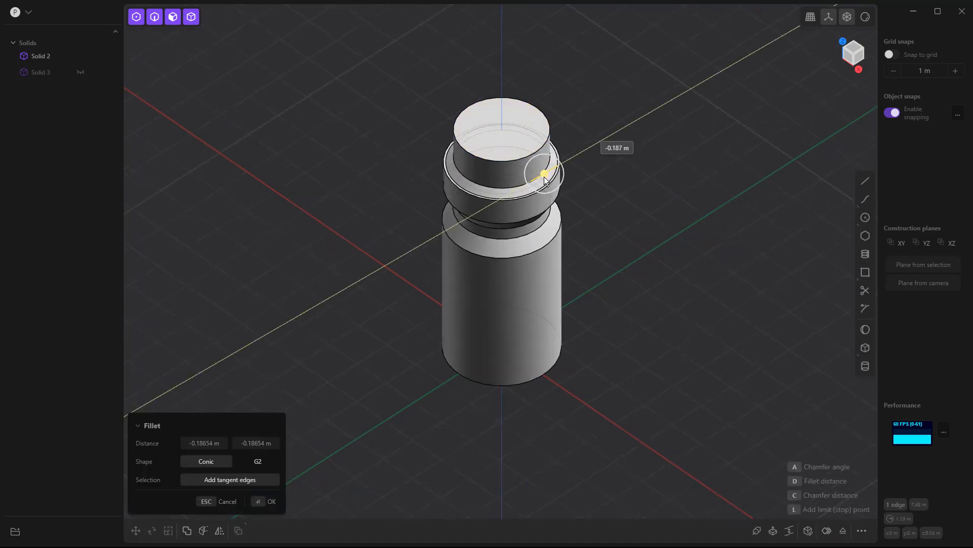
{"action": "middle_click_drag", "start_coordinate": [543, 178], "coordinate": [609, 151]}
{"action": "left_click", "coordinate": [610, 151]}
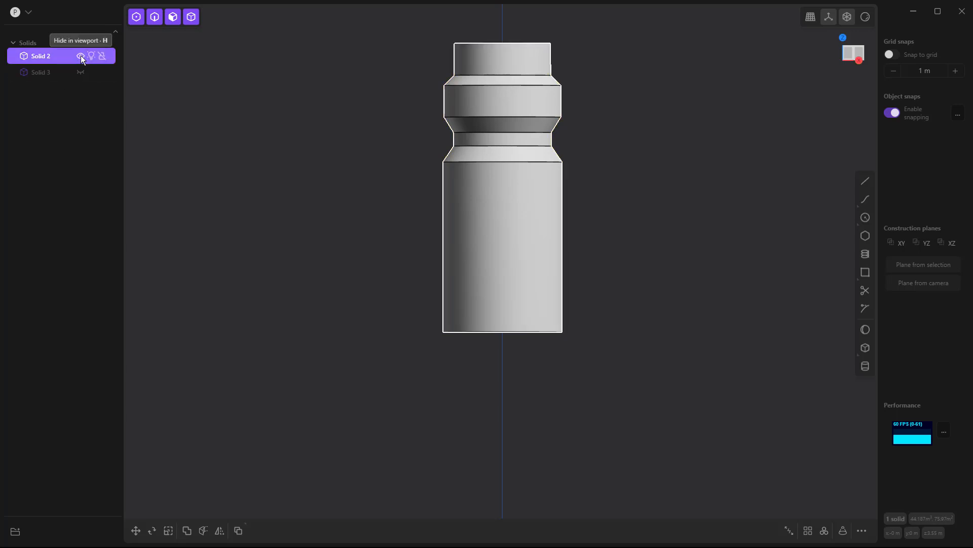
Hide Solid 2, show the plain cylinder Solid 3, and view it straight from the right side
{"action": "left_click", "coordinate": [81, 56]}
{"action": "left_click", "coordinate": [81, 72]}
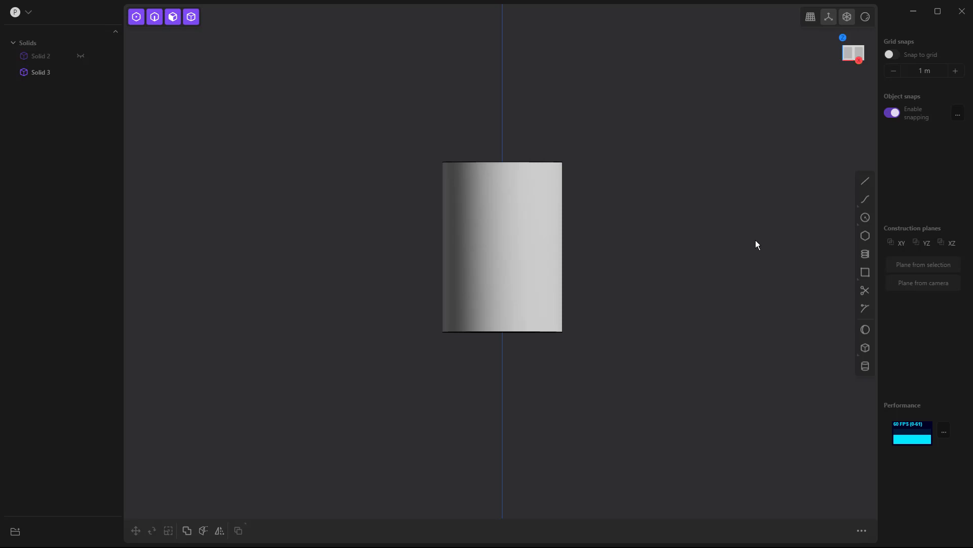
{"action": "key", "text": "1"}
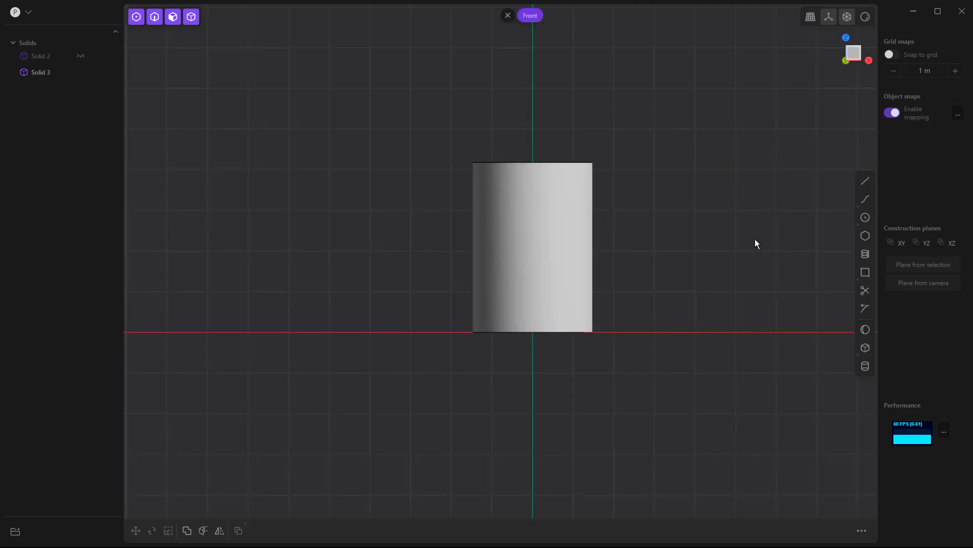
{"action": "key", "text": "KP_1"}
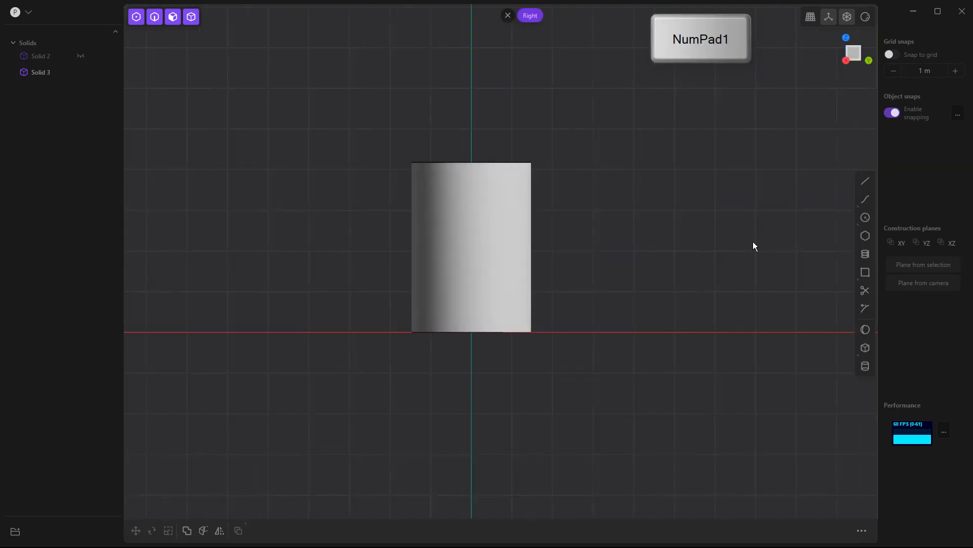
{"action": "key", "text": "KP_3"}
Draw a rectangle about 4.02 m by 1.21 m across the upper part of the cylinder, overhanging both sides
{"action": "left_click", "coordinate": [865, 272]}
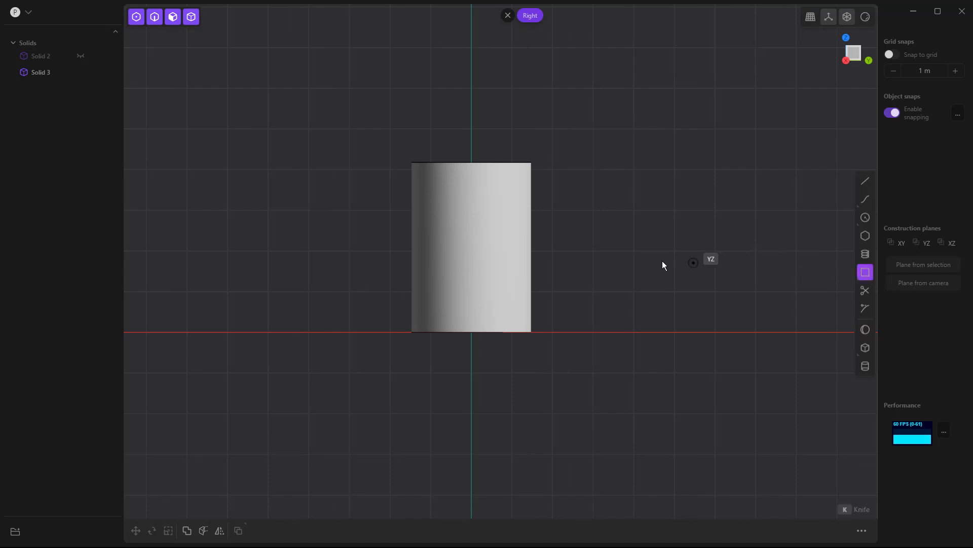
{"action": "left_click", "coordinate": [386, 181]}
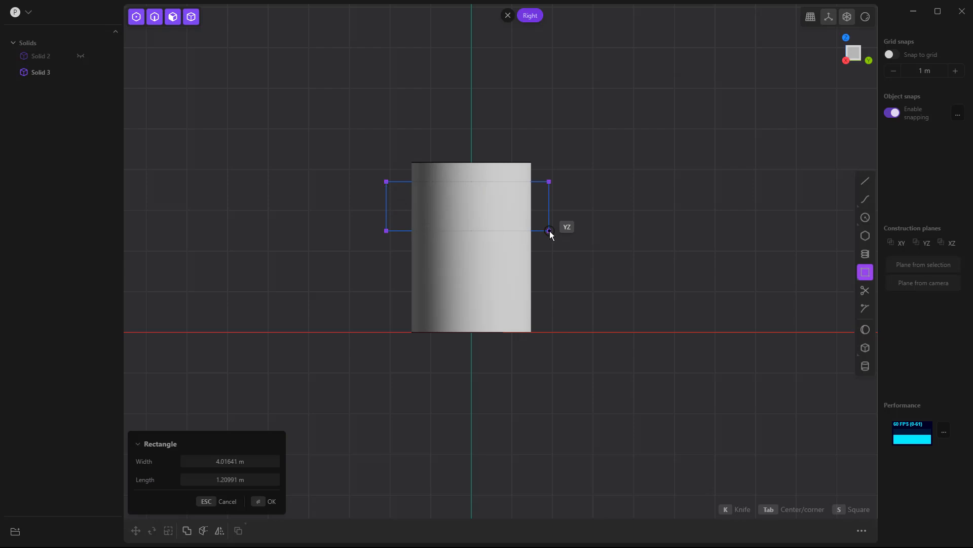
{"action": "left_click", "coordinate": [582, 249]}
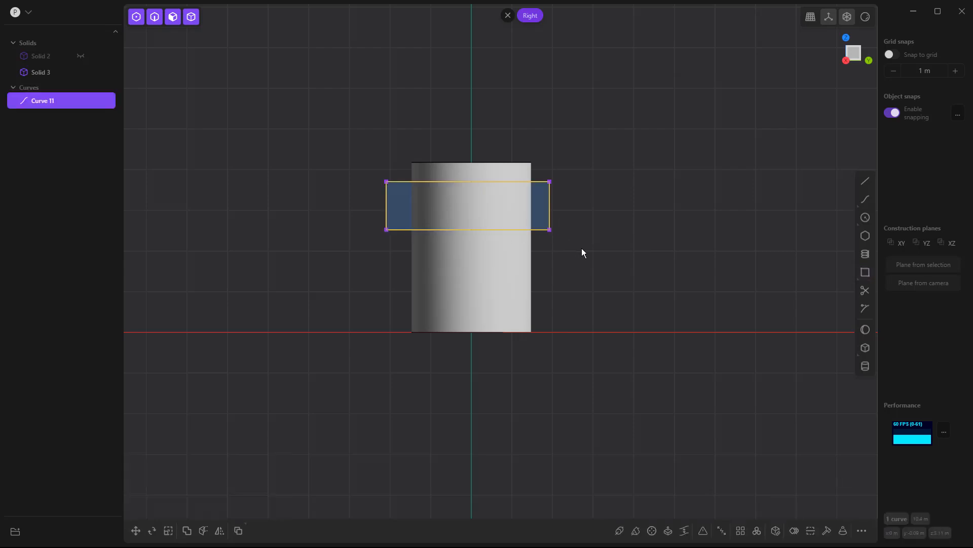
Imprint the rectangle onto the cylinder to mark a band around it, and delete the rectangle curve
{"action": "middle_click_drag", "start_coordinate": [571, 247], "coordinate": [634, 262]}
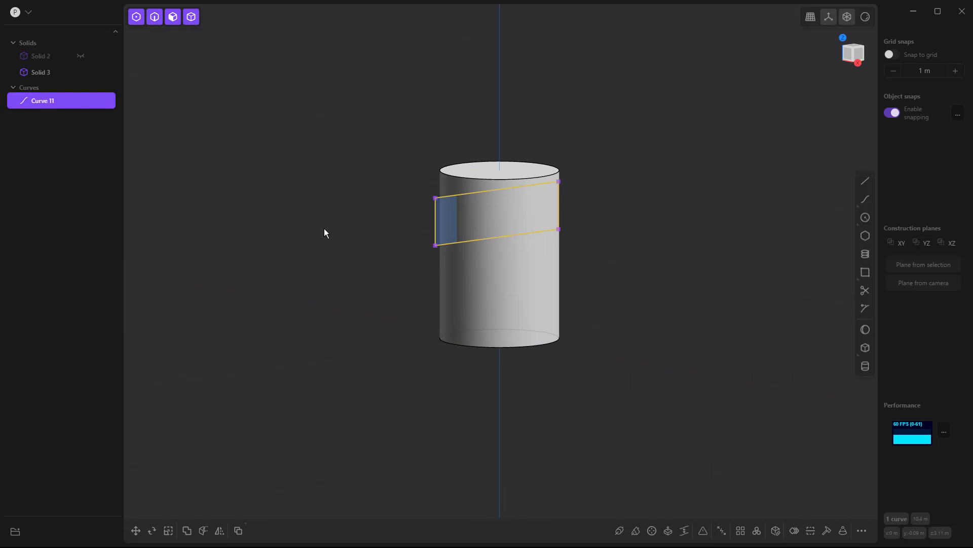
{"action": "key", "text": "f"}
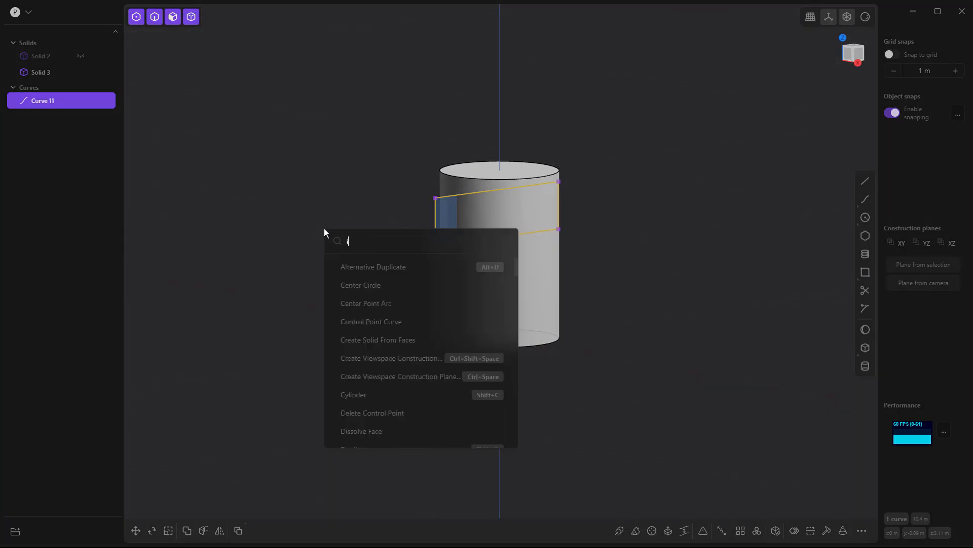
{"action": "type", "text": "mp"}
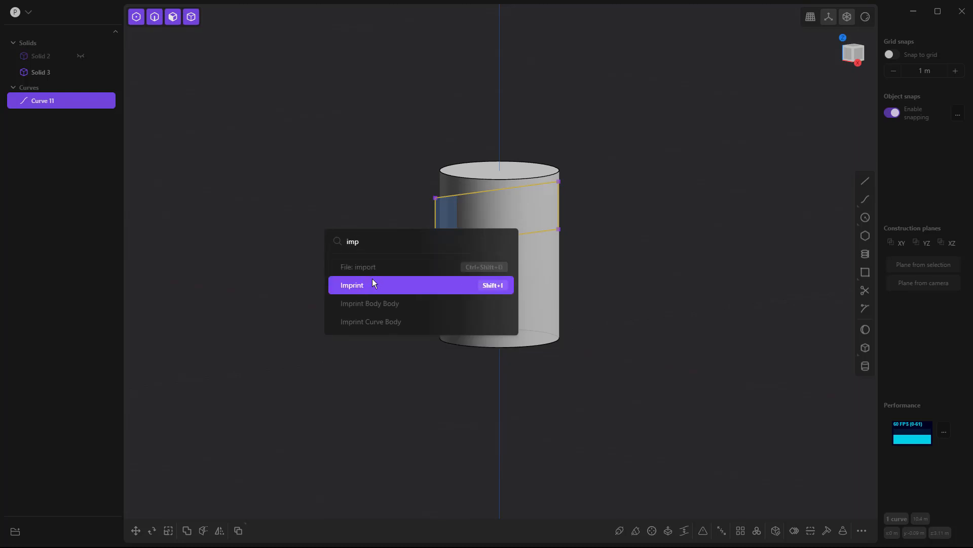
{"action": "key", "text": "shift+i"}
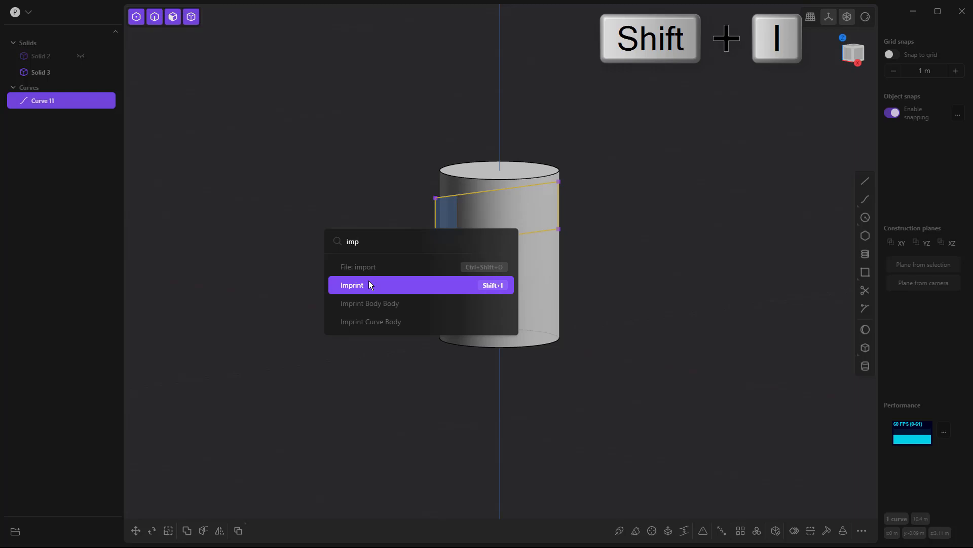
{"action": "left_click", "coordinate": [515, 303]}
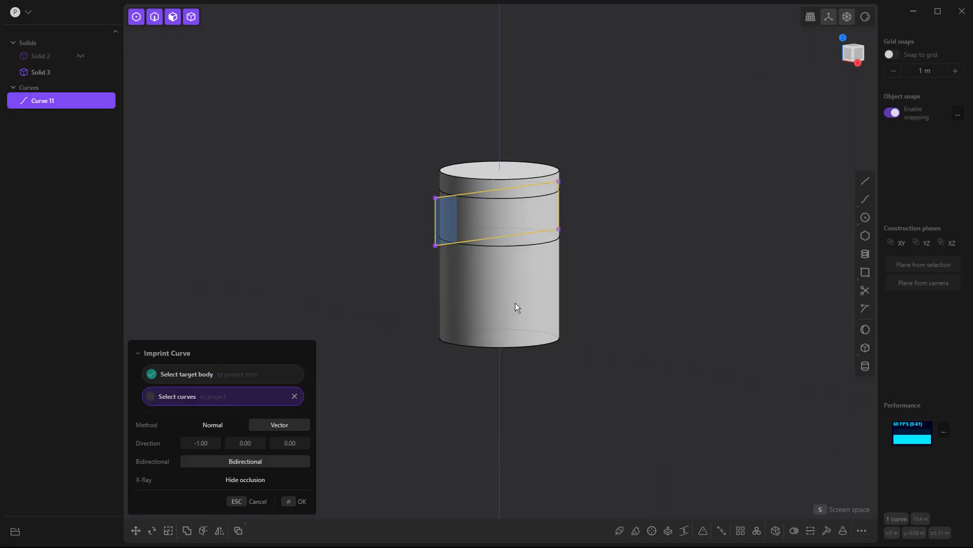
{"action": "key", "text": "Return"}
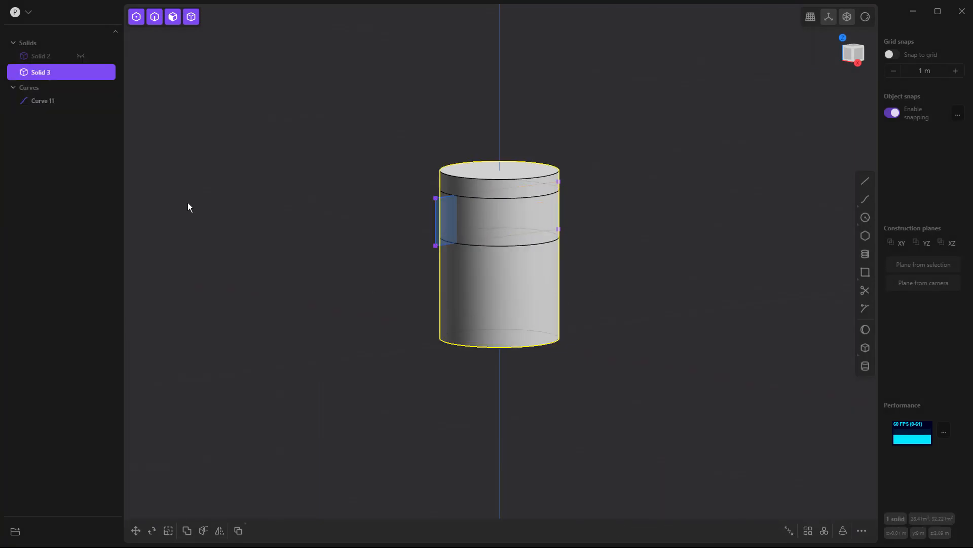
{"action": "left_click", "coordinate": [39, 101]}
{"action": "key", "text": "Delete"}
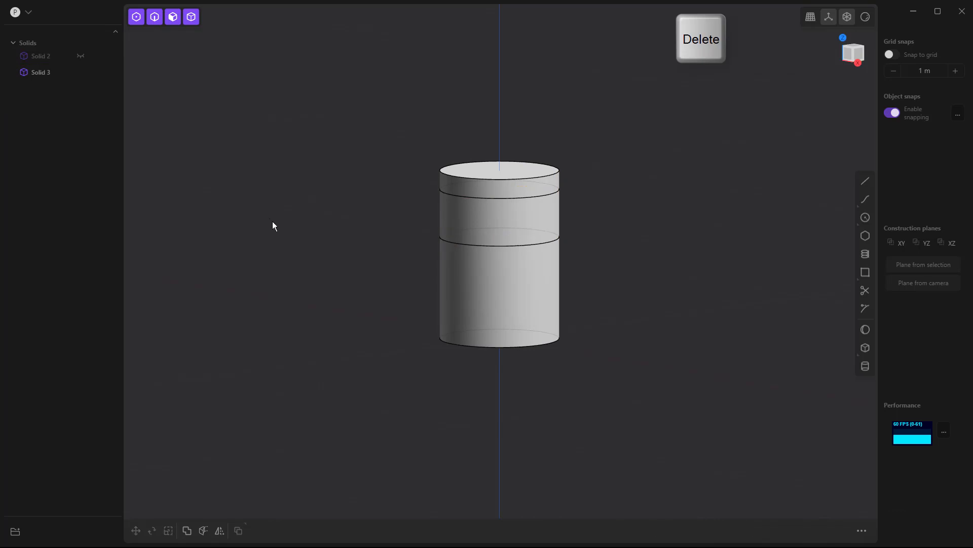
Offset the imprinted band face inward by about 0.35 m to cut a groove around the cylinder
{"action": "left_click", "coordinate": [514, 222]}
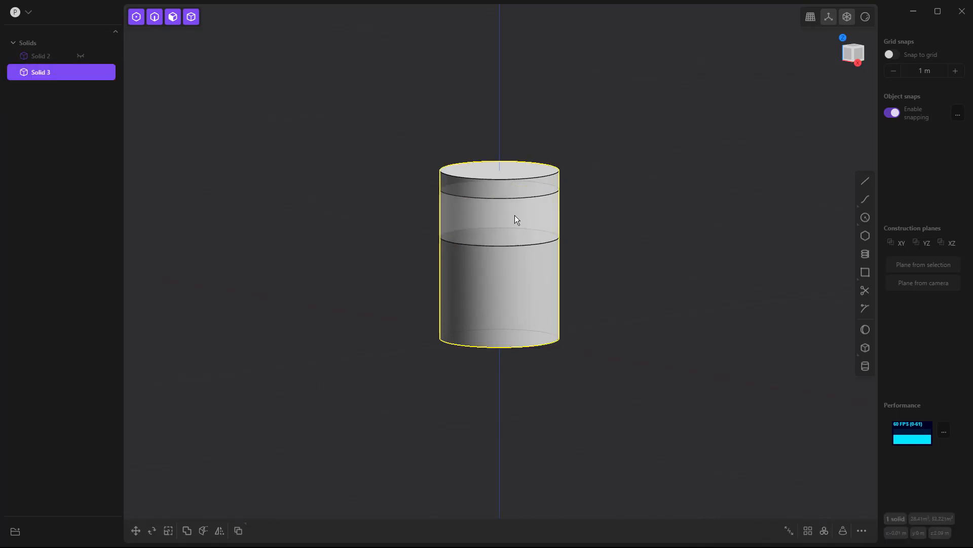
{"action": "left_click", "coordinate": [516, 215]}
{"action": "left_click_drag", "start_coordinate": [516, 215], "coordinate": [522, 218]}
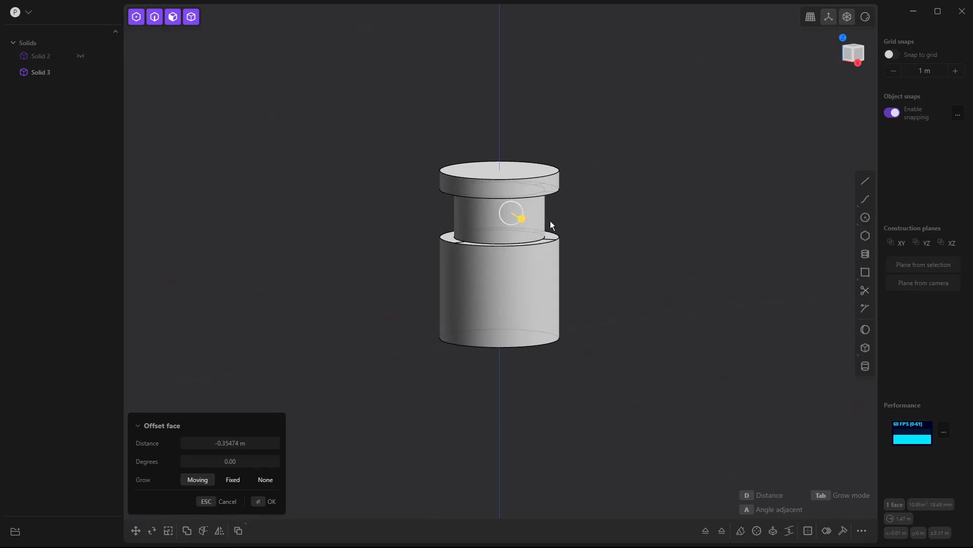
{"action": "middle_click_drag", "start_coordinate": [576, 220], "coordinate": [574, 263]}
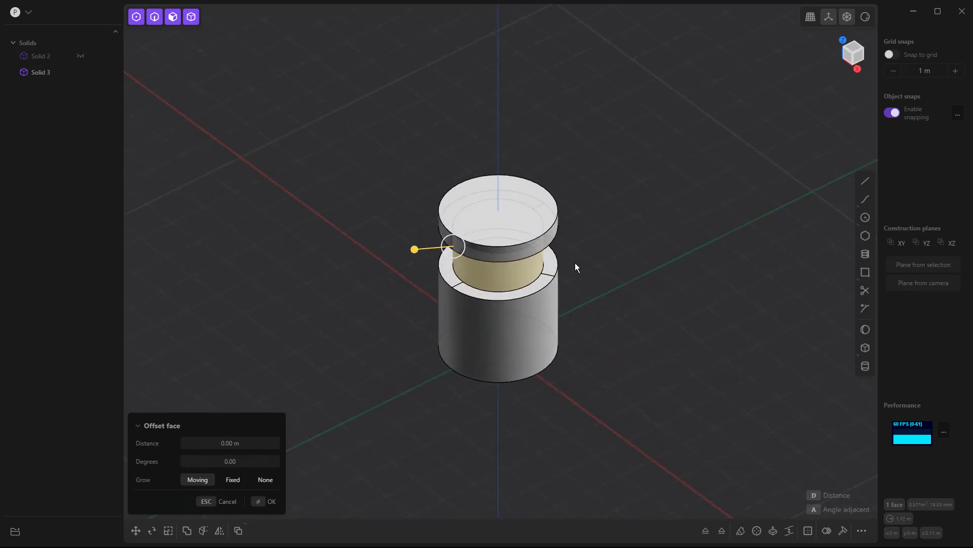
{"action": "key", "text": "Return"}
Delete the leftover seam edges splitting the ring faces below and above the groove
{"action": "scroll", "coordinate": [548, 283], "scroll_direction": "up", "scroll_amount": 5}
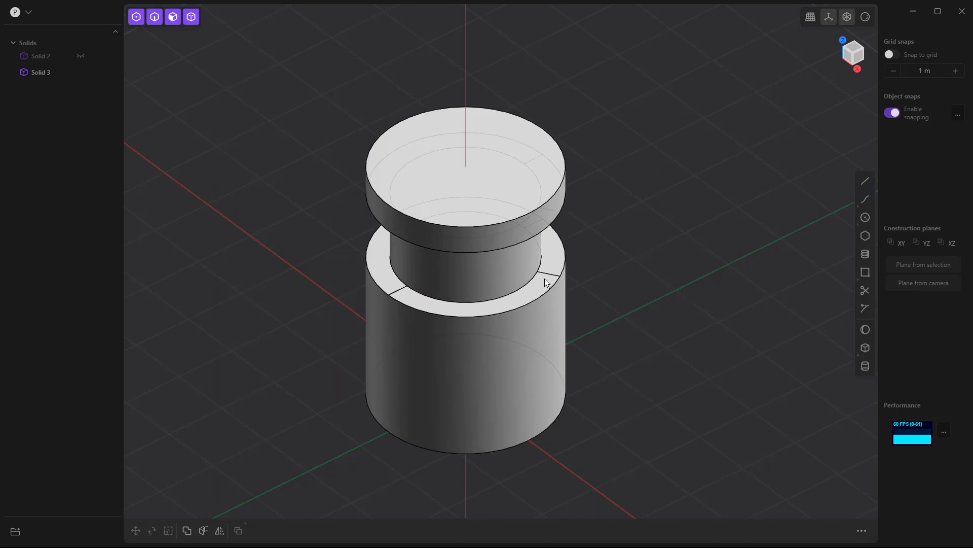
{"action": "left_click", "coordinate": [550, 274]}
{"action": "left_click", "coordinate": [549, 274]}
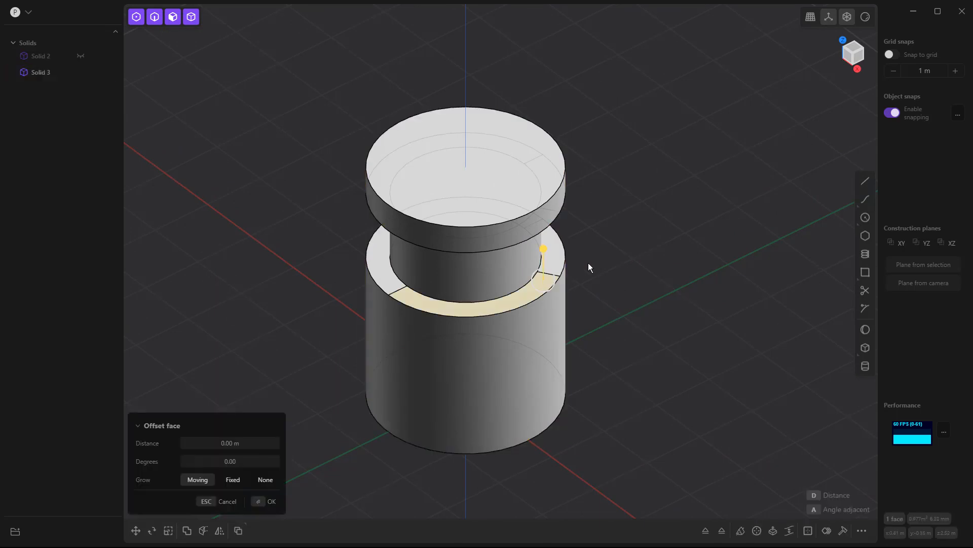
{"action": "key", "text": "Delete"}
{"action": "middle_click_drag", "start_coordinate": [599, 291], "coordinate": [511, 81]}
{"action": "left_click", "coordinate": [511, 81]}
{"action": "key", "text": "Delete"}
{"action": "middle_click_drag", "start_coordinate": [623, 147], "coordinate": [545, 128]}
{"action": "left_click", "coordinate": [545, 129]}
{"action": "left_click", "coordinate": [546, 130]}
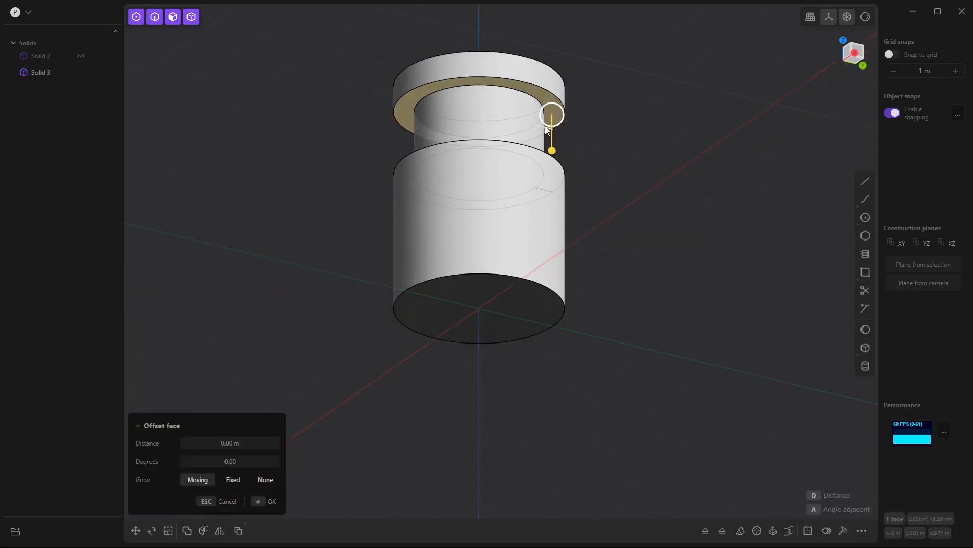
{"action": "key", "text": "Escape"}
Chamfer the lower and upper inner edges of the groove, turning both flat ring faces into slopes
{"action": "middle_click_drag", "start_coordinate": [574, 134], "coordinate": [581, 208]}
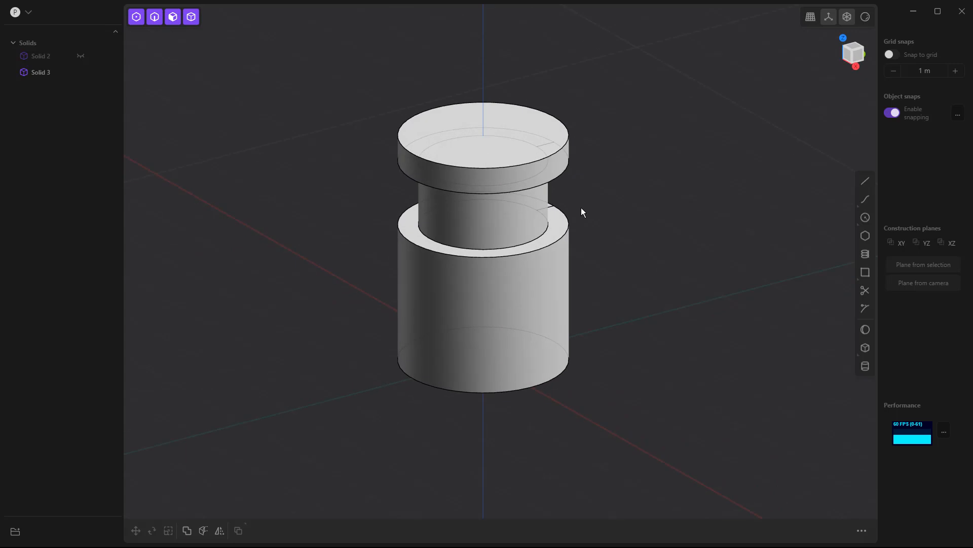
{"action": "left_click", "coordinate": [541, 236]}
{"action": "left_click", "coordinate": [535, 234]}
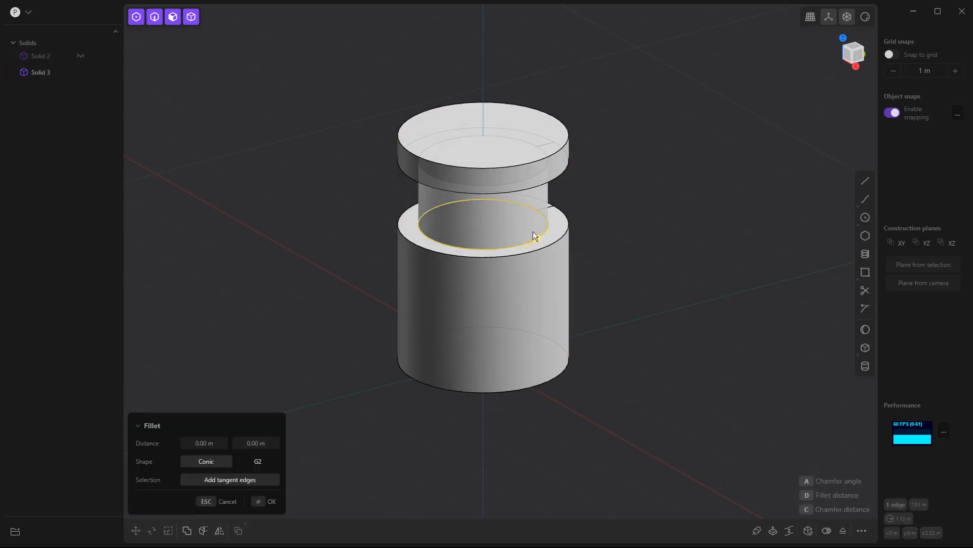
{"action": "left_click", "coordinate": [526, 181]}
{"action": "left_click_drag", "start_coordinate": [524, 180], "coordinate": [565, 135]}
{"action": "right_click", "coordinate": [599, 182]}
Offset the slope above the groove outward by about 0.09 m and the groove's wall outward to a radius of about 1.28 m
{"action": "middle_click_drag", "start_coordinate": [603, 215], "coordinate": [604, 173]}
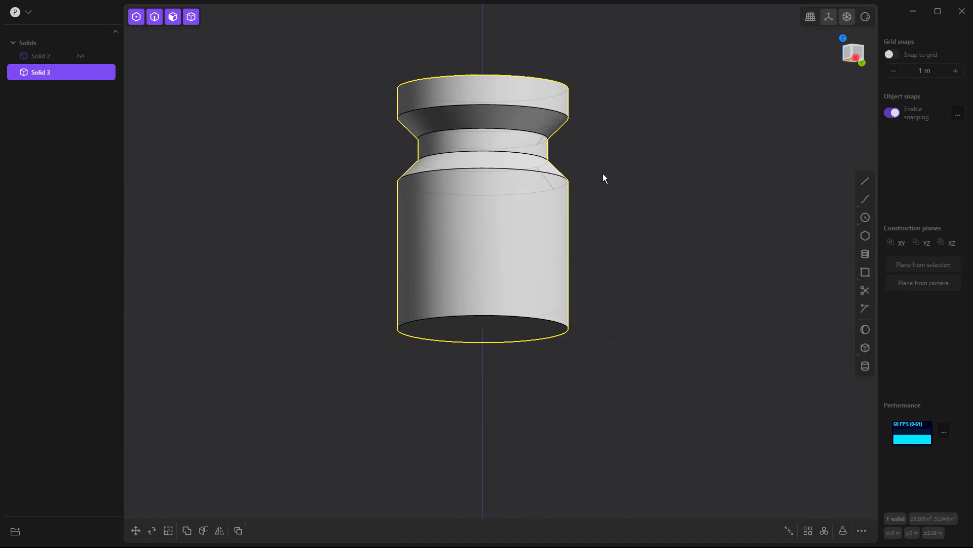
{"action": "left_click", "coordinate": [546, 124]}
{"action": "left_click", "coordinate": [540, 114]}
{"action": "left_click_drag", "start_coordinate": [558, 139], "coordinate": [564, 144]}
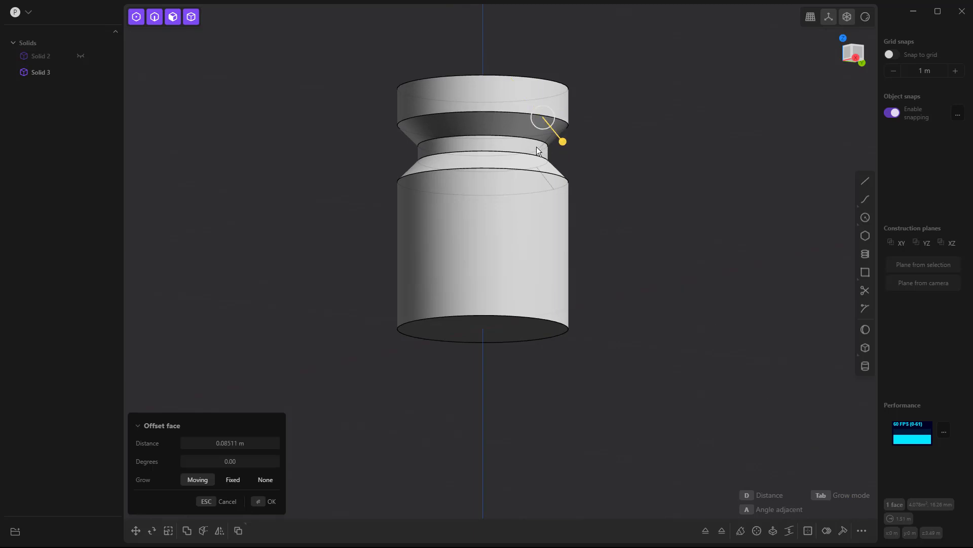
{"action": "left_click_drag", "start_coordinate": [533, 141], "coordinate": [537, 139]}
{"action": "right_click", "coordinate": [591, 189]}
Raise the cylinder's top face by about 0.53 m and put a wide chamfer on its outer edge
{"action": "middle_click_drag", "start_coordinate": [613, 186], "coordinate": [616, 217]}
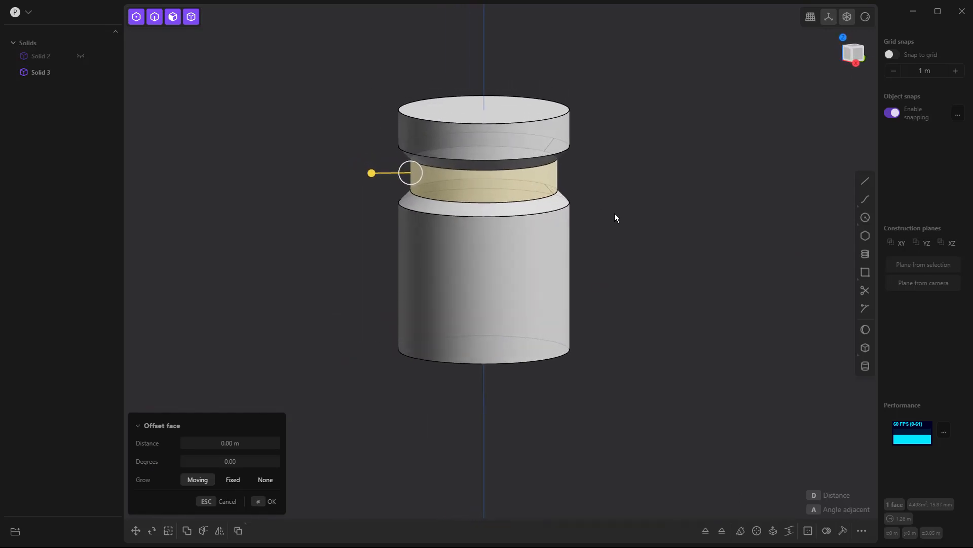
{"action": "left_click", "coordinate": [531, 112]}
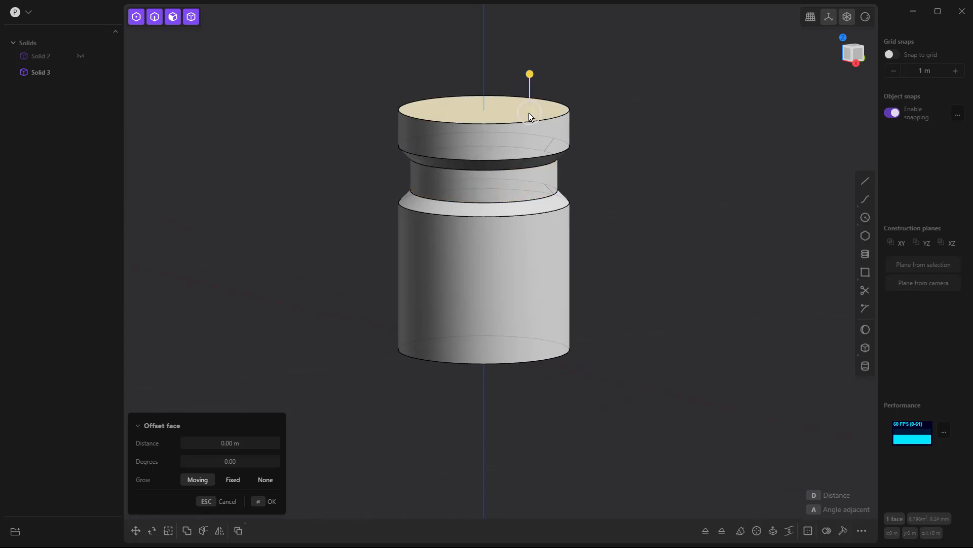
{"action": "left_click_drag", "start_coordinate": [530, 76], "coordinate": [531, 41]}
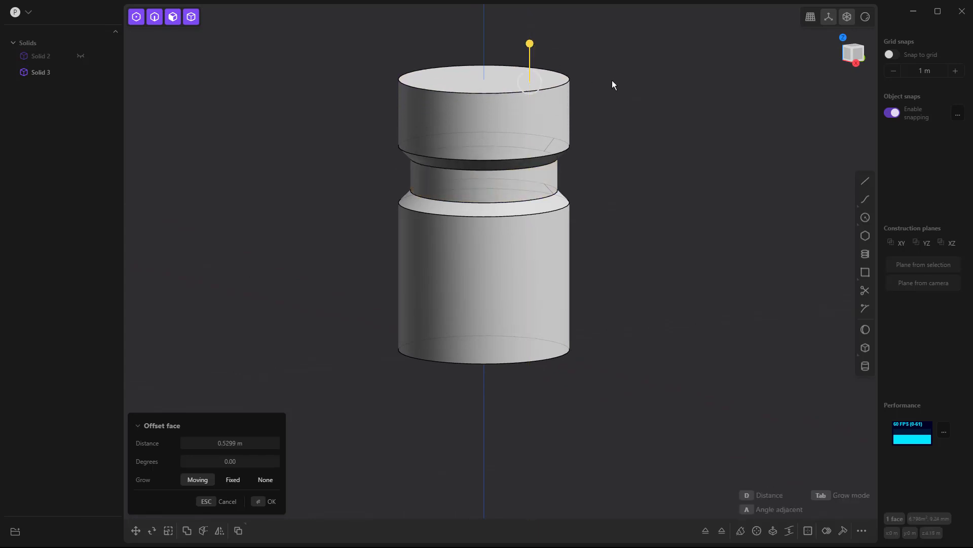
{"action": "left_click", "coordinate": [568, 84]}
{"action": "mouse_move", "coordinate": [570, 81]}
{"action": "left_mouse_down"}
{"action": "mouse_move", "coordinate": [577, 78]}
{"action": "mouse_move", "coordinate": [558, 93]}
{"action": "left_mouse_up"}
{"action": "right_click", "coordinate": [622, 138]}
Offset the top face outline inward and sink the inner circular face by about 0.28 m to form a recess
{"action": "middle_click_drag", "start_coordinate": [622, 139], "coordinate": [622, 145]}
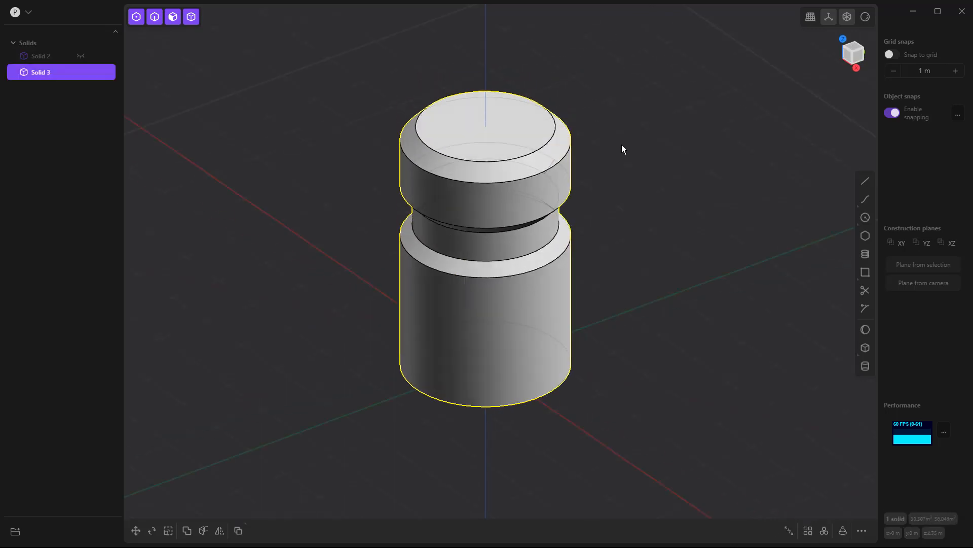
{"action": "left_click", "coordinate": [521, 129]}
{"action": "key", "text": "o"}
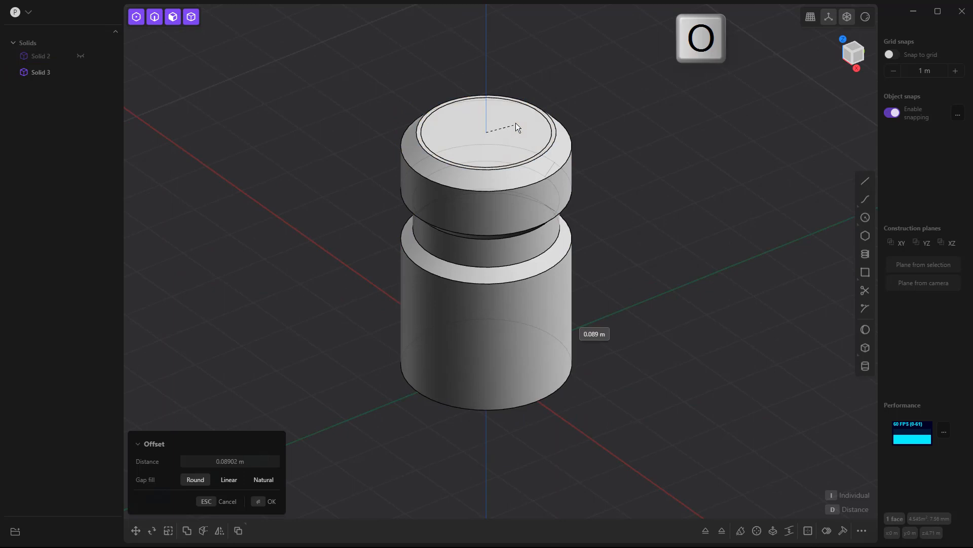
{"action": "right_click", "coordinate": [519, 118]}
{"action": "left_click", "coordinate": [509, 125]}
{"action": "left_click_drag", "start_coordinate": [508, 93], "coordinate": [508, 106]}
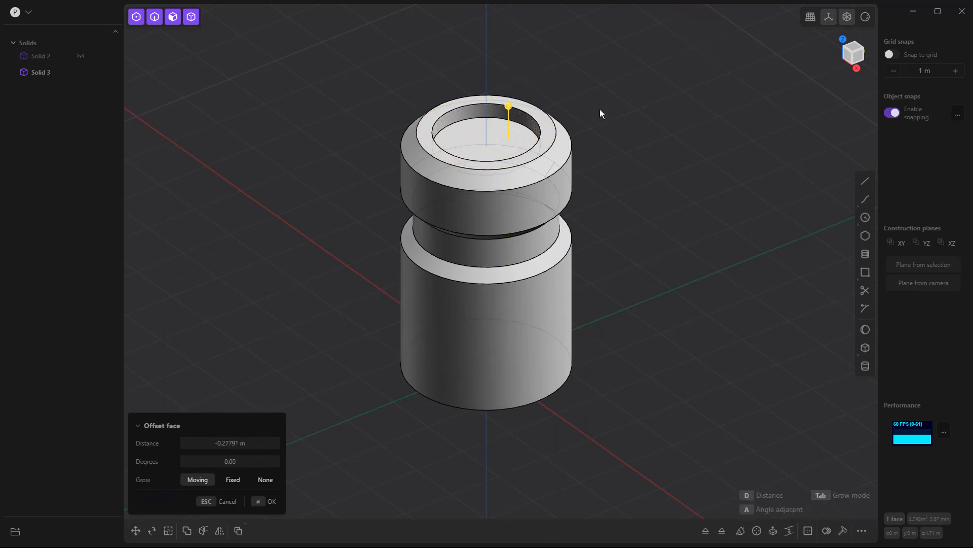
{"action": "right_click_drag", "start_coordinate": [583, 109], "coordinate": [576, 109]}
Chamfer the edge around the recess floor so the recess wall slopes down to a smaller circular floor
{"action": "right_click", "coordinate": [514, 124]}
{"action": "left_click", "coordinate": [514, 124]}
{"action": "left_click_drag", "start_coordinate": [514, 123], "coordinate": [525, 129]}
{"action": "right_click", "coordinate": [579, 131]}
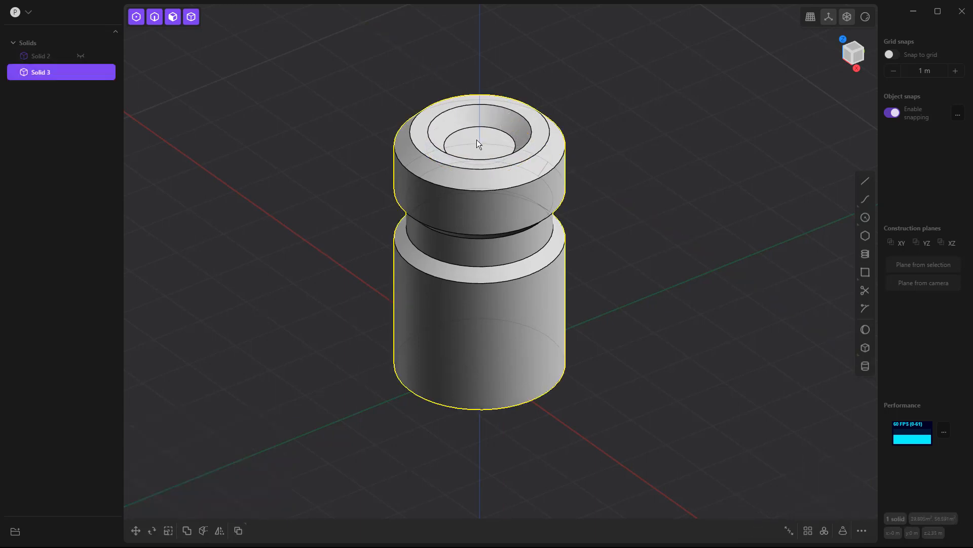
Offset the recess floor outline inward and extrude the inner circle upward into a short central boss
{"action": "left_click", "coordinate": [473, 138]}
{"action": "key", "text": "o"}
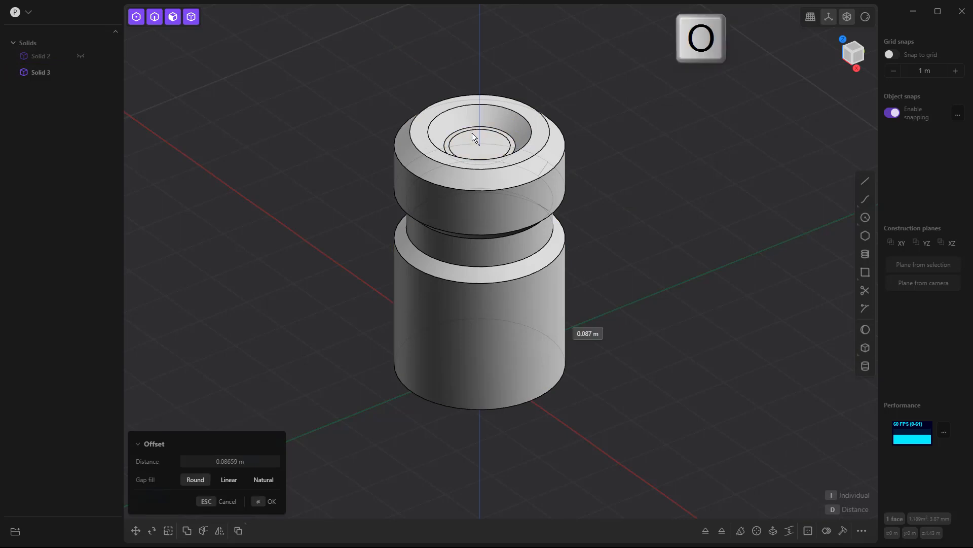
{"action": "left_click", "coordinate": [487, 139]}
{"action": "left_click_drag", "start_coordinate": [488, 139], "coordinate": [504, 97]}
Chamfer the top edge of the small central boss by about 0.09 m
{"action": "scroll", "coordinate": [494, 146], "scroll_direction": "up", "scroll_amount": 2}
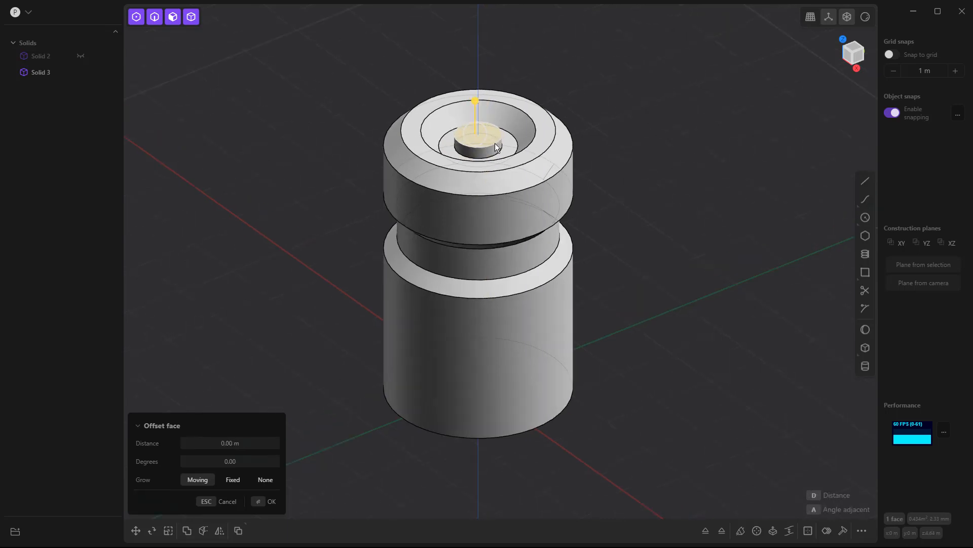
{"action": "left_click", "coordinate": [495, 143]}
{"action": "left_click_drag", "start_coordinate": [495, 145], "coordinate": [490, 146]}
{"action": "scroll", "coordinate": [675, 180], "scroll_direction": "down", "scroll_amount": 1}
{"action": "middle_click_drag", "start_coordinate": [668, 177], "coordinate": [613, 228]}
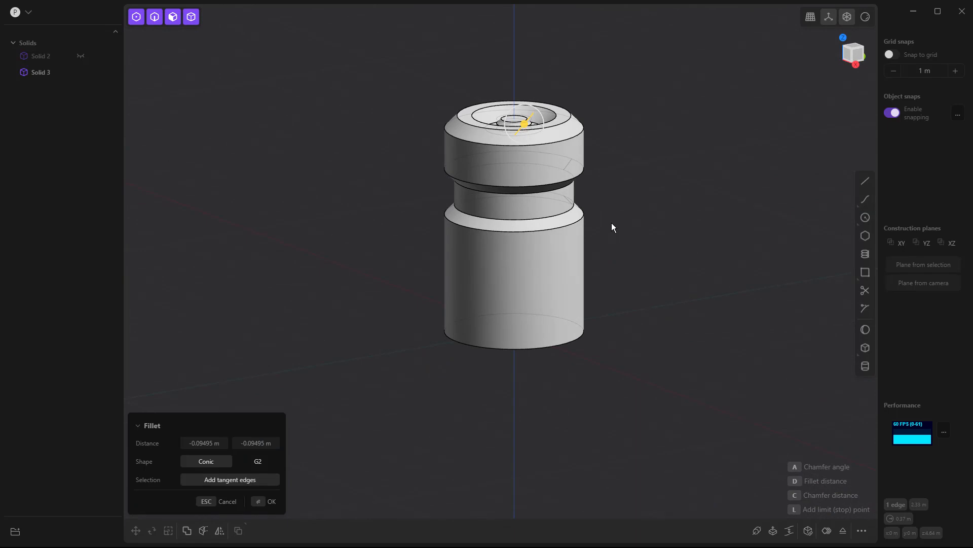
Draw a rectangle centred on the origin in the front view, overlapping the lower body and extending below its base
{"action": "key", "text": "Return"}
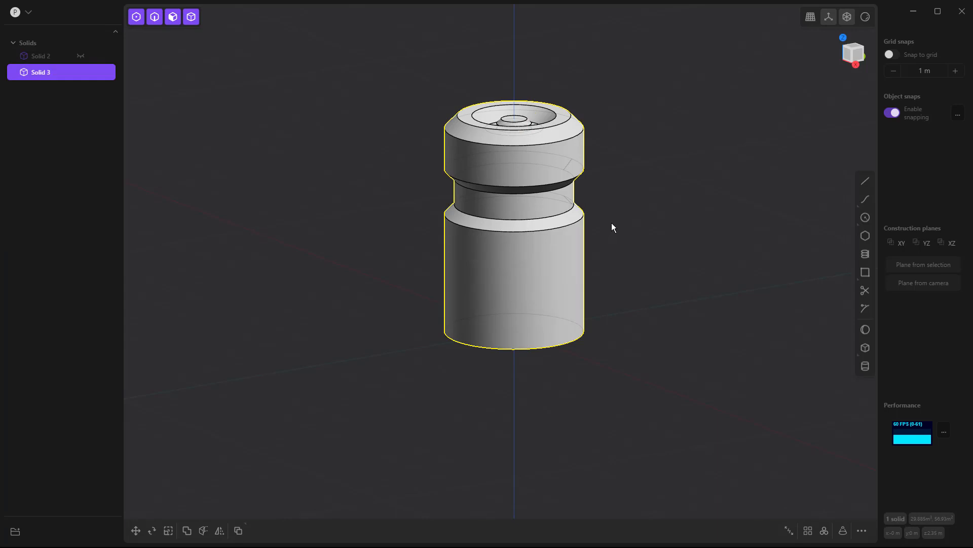
{"action": "key", "text": "1"}
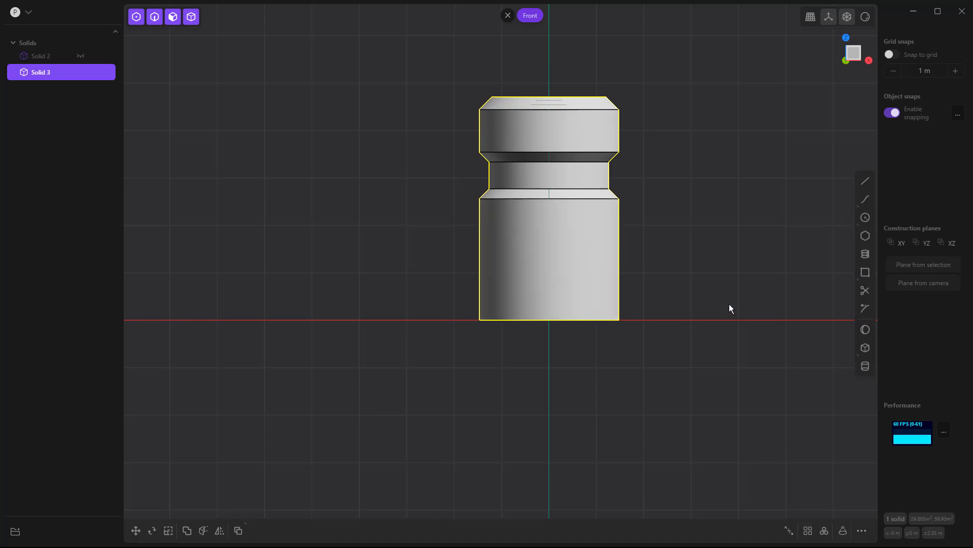
{"action": "left_click", "coordinate": [865, 272]}
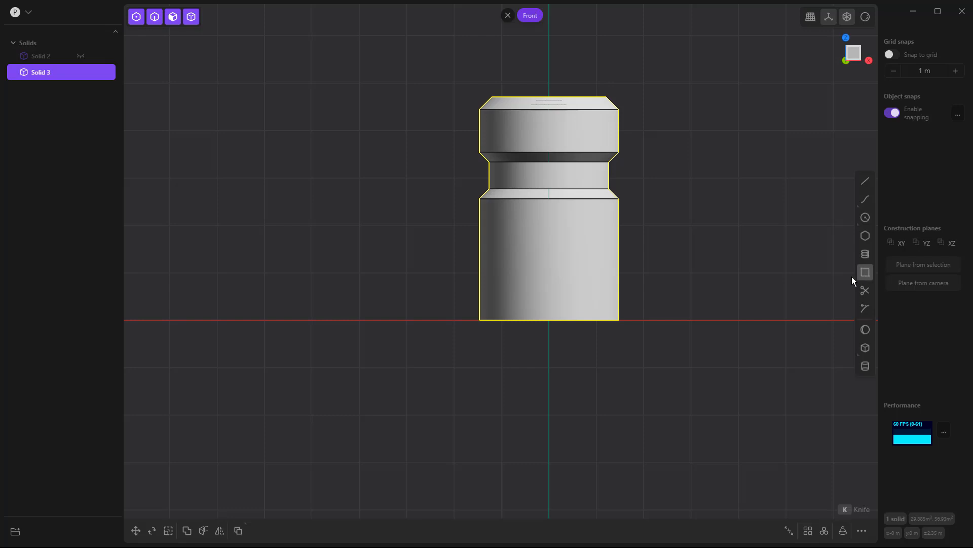
{"action": "left_click", "coordinate": [552, 318]}
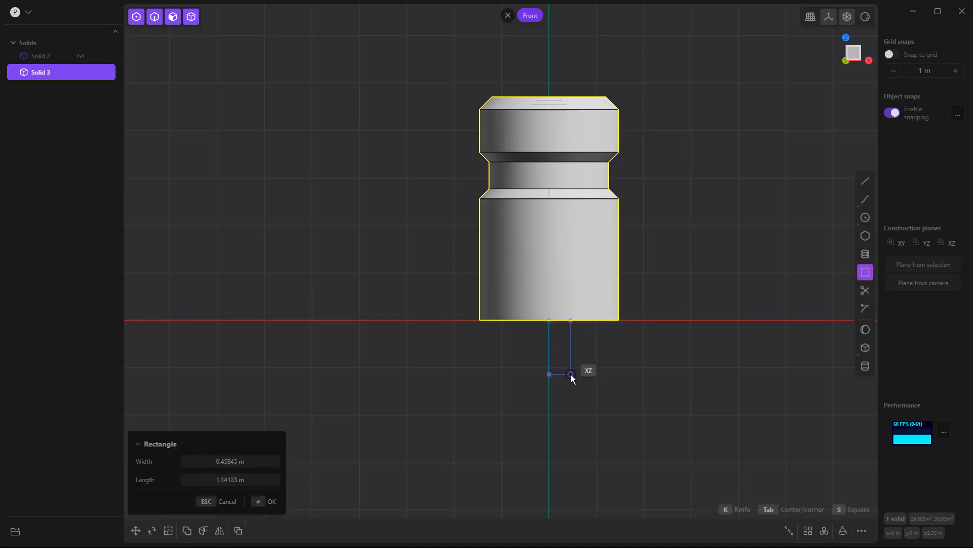
{"action": "key", "text": "Tab"}
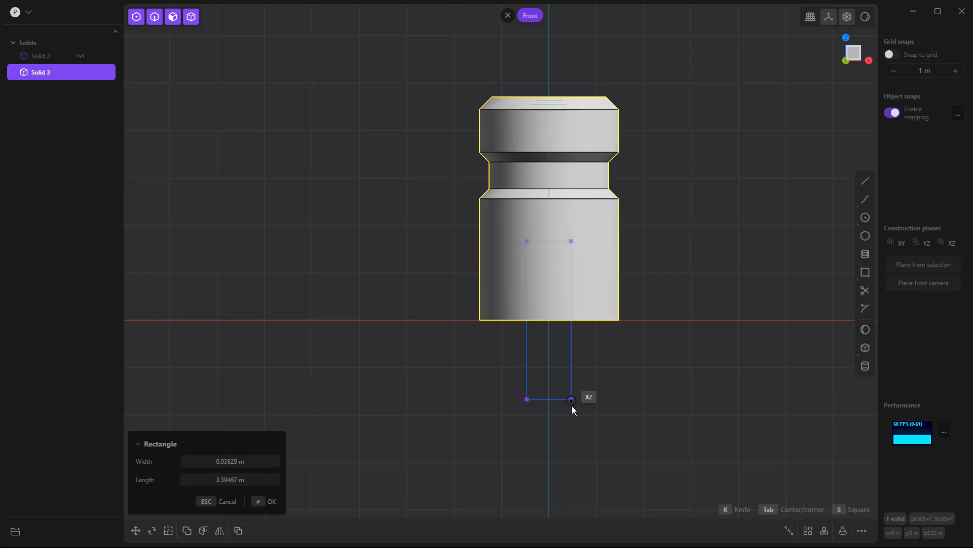
{"action": "left_click", "coordinate": [587, 432]}
{"action": "key", "text": "Return"}
Imprint the rectangle onto the canister body using the Vector method with direction 0, 1, 0 and Bidirectional off
{"action": "middle_click_drag", "start_coordinate": [384, 357], "coordinate": [473, 367]}
{"action": "key", "text": "shift+i"}
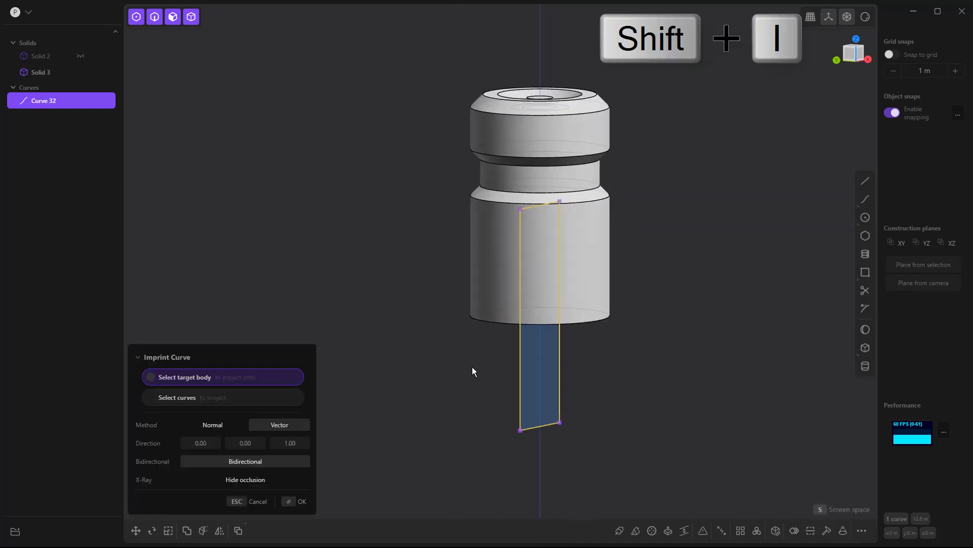
{"action": "left_click", "coordinate": [588, 270]}
{"action": "middle_click_drag", "start_coordinate": [585, 327], "coordinate": [704, 319]}
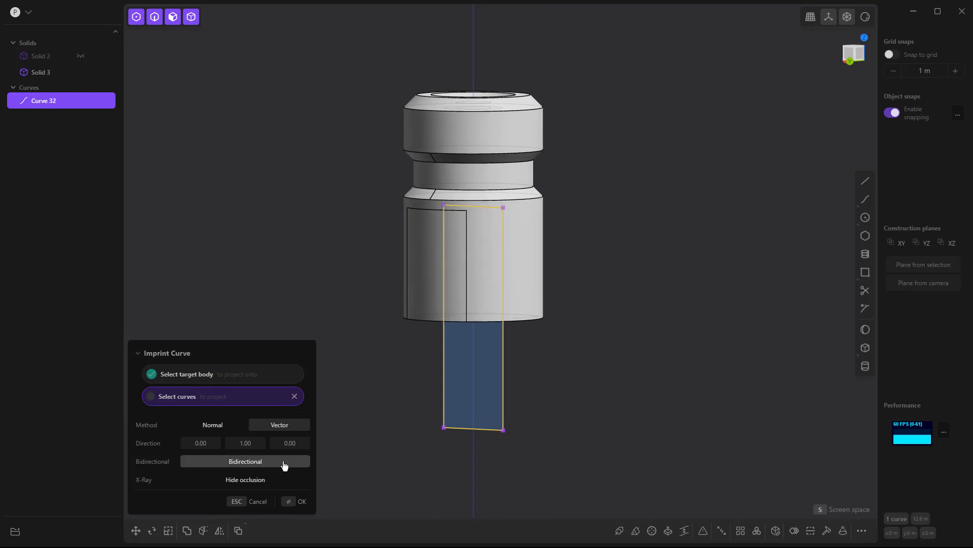
{"action": "mouse_move", "coordinate": [639, 398]}
{"action": "middle_mouse_down"}
{"action": "mouse_move", "coordinate": [473, 400]}
{"action": "mouse_move", "coordinate": [624, 400]}
{"action": "middle_mouse_up"}
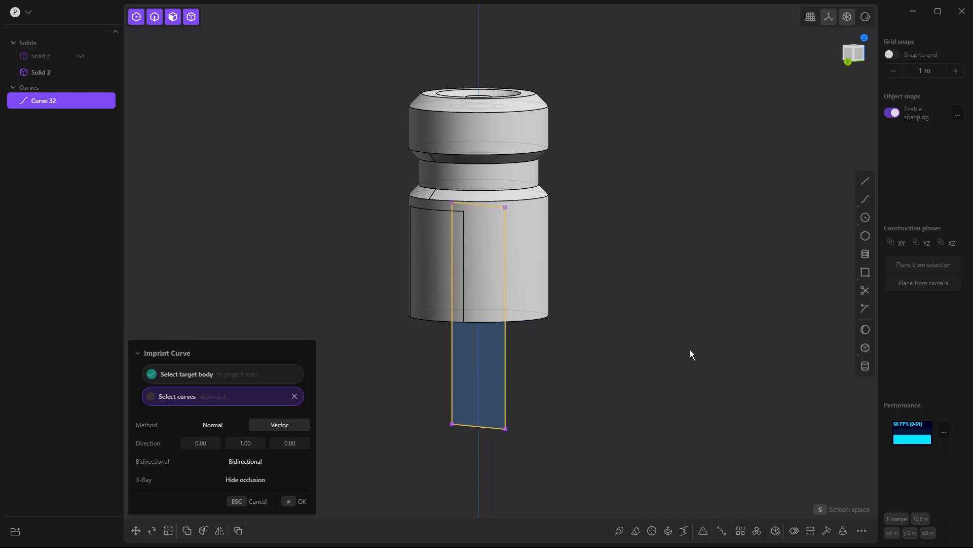
{"action": "key", "text": "Escape"}
Delete the rectangle curve used for the imprint
{"action": "middle_click_drag", "start_coordinate": [591, 357], "coordinate": [668, 354]}
{"action": "left_click", "coordinate": [488, 361]}
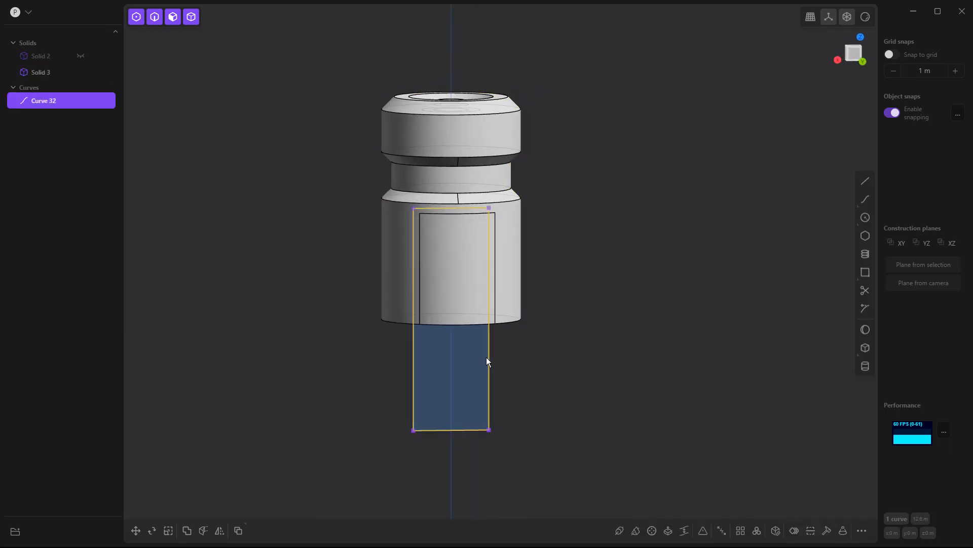
{"action": "key", "text": "Delete"}
{"action": "middle_click_drag", "start_coordinate": [500, 366], "coordinate": [567, 365]}
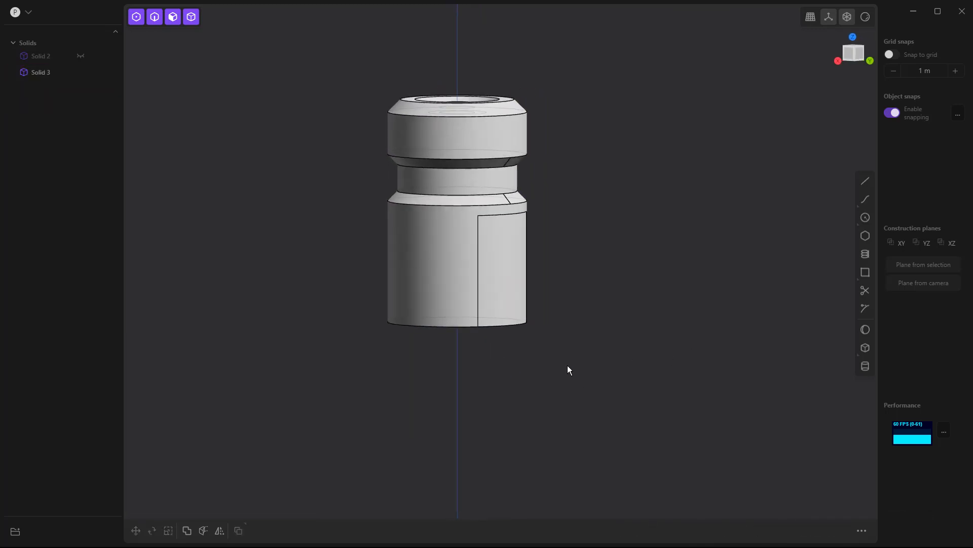
Offset the imprinted rectangular face inward to sink a shallow pocket open at the body's base
{"action": "left_click", "coordinate": [507, 243]}
{"action": "left_click", "coordinate": [507, 242]}
{"action": "left_click_drag", "start_coordinate": [535, 245], "coordinate": [525, 245]}
Chamfer the pocket floor's two vertical edges and its upper edge by about 0.38 m to make sloping walls
{"action": "middle_click_drag", "start_coordinate": [578, 313], "coordinate": [556, 254]}
{"action": "scroll", "coordinate": [507, 202], "scroll_direction": "up", "scroll_amount": 3}
{"action": "left_click", "coordinate": [504, 232]}
{"action": "middle_click_drag", "start_coordinate": [504, 232], "coordinate": [470, 193]}
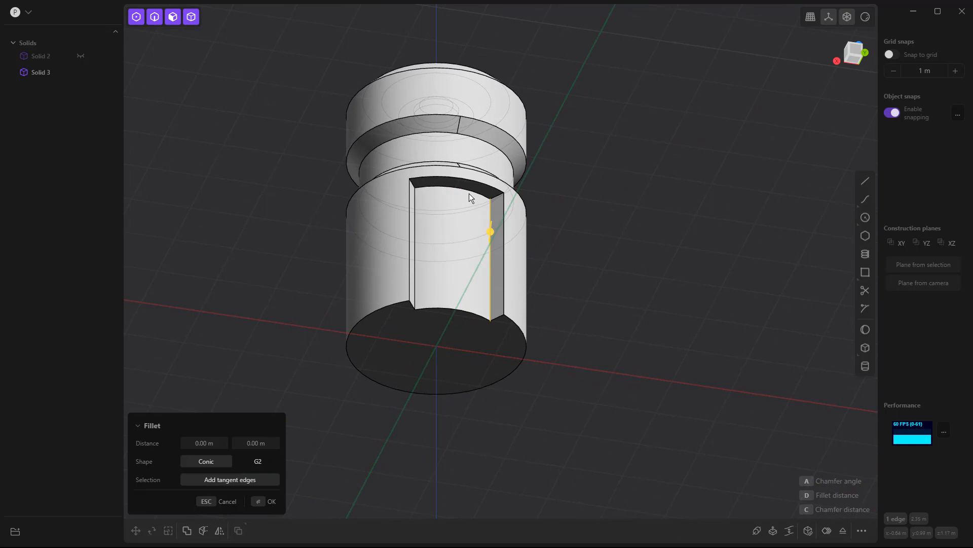
{"action": "left_click", "coordinate": [469, 193]}
{"action": "left_click", "coordinate": [416, 226]}
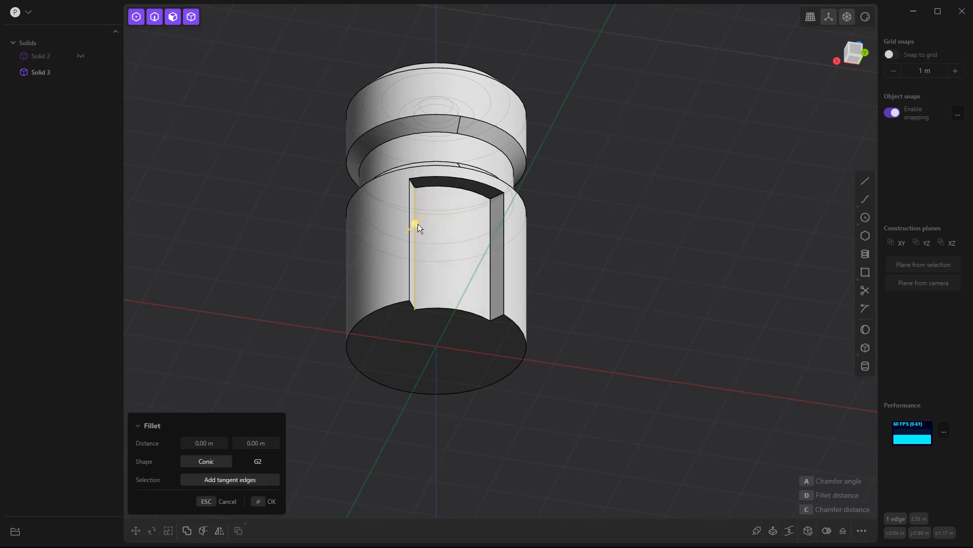
{"action": "left_click", "coordinate": [431, 187]}
{"action": "left_click", "coordinate": [491, 218]}
{"action": "left_click_drag", "start_coordinate": [491, 218], "coordinate": [494, 232]}
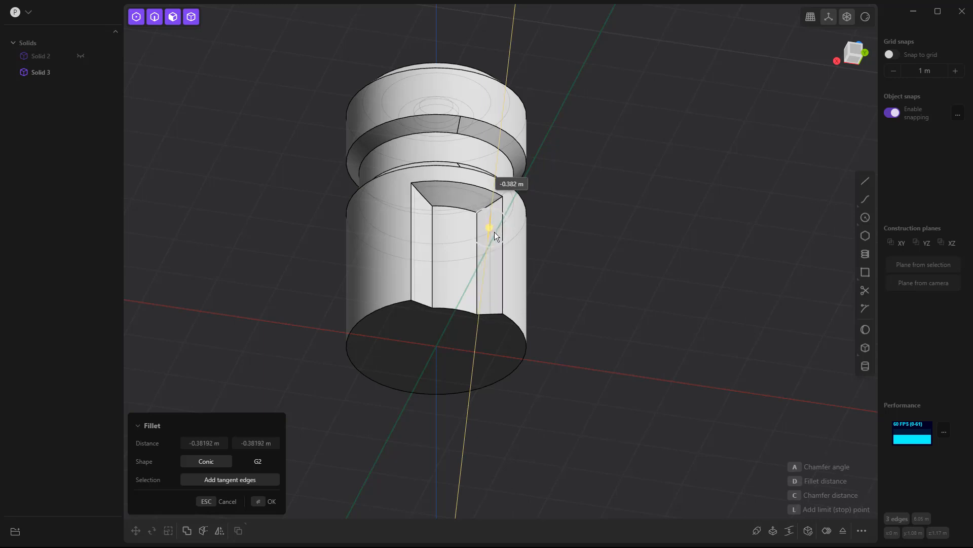
{"action": "key", "text": "Return"}
Fillet the pocket's two upper corner edges, where the sloping walls meet, by about 0.27 m
{"action": "left_click", "coordinate": [495, 205]}
{"action": "key", "text": "f"}
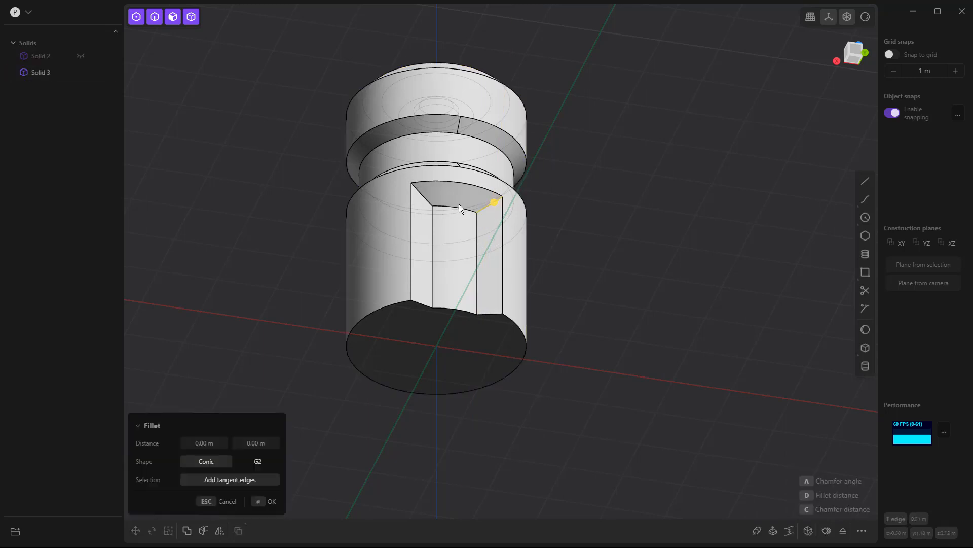
{"action": "left_click", "coordinate": [430, 202], "text": "shift"}
{"action": "left_click_drag", "start_coordinate": [430, 202], "coordinate": [444, 222]}
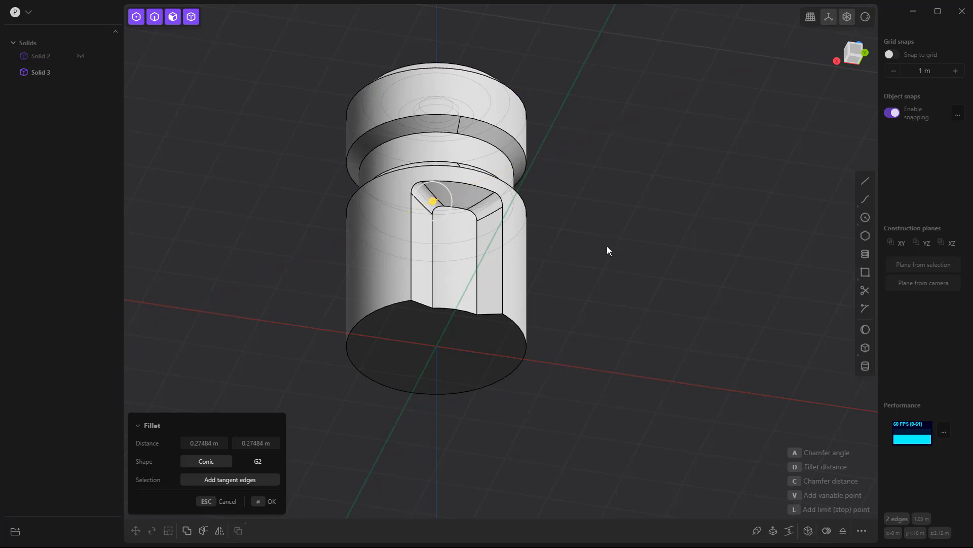
{"action": "key", "text": "Return"}
{"action": "mouse_move", "coordinate": [606, 247]}
{"action": "middle_mouse_down"}
{"action": "mouse_move", "coordinate": [592, 273]}
{"action": "mouse_move", "coordinate": [595, 262]}
{"action": "middle_mouse_up"}
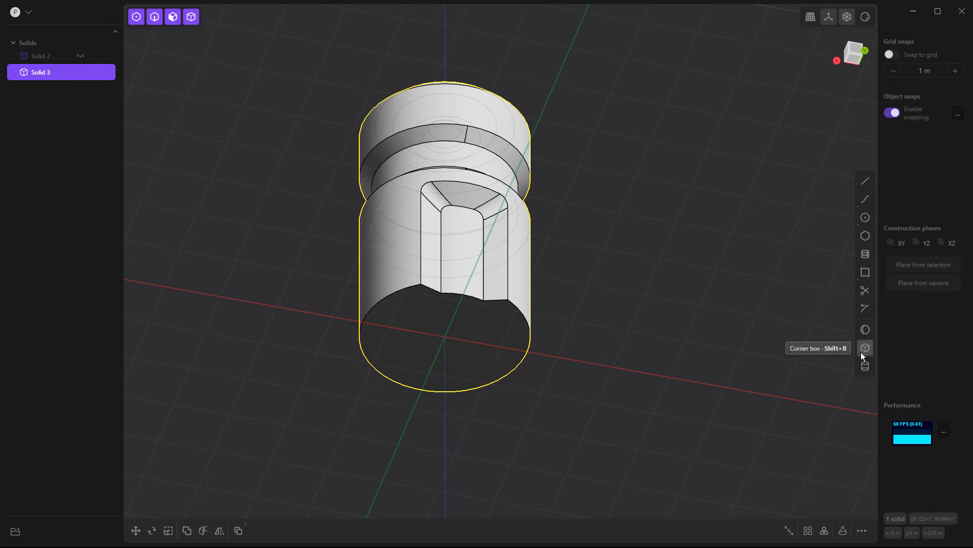
Create a separate upright cylinder at the pocket's base edge, about 0.33 m in radius and 1.8 m high
{"action": "left_click", "coordinate": [865, 365]}
{"action": "scroll", "coordinate": [449, 296], "scroll_direction": "up", "scroll_amount": 2}
{"action": "left_click", "coordinate": [467, 293]}
{"action": "left_click", "coordinate": [470, 278]}
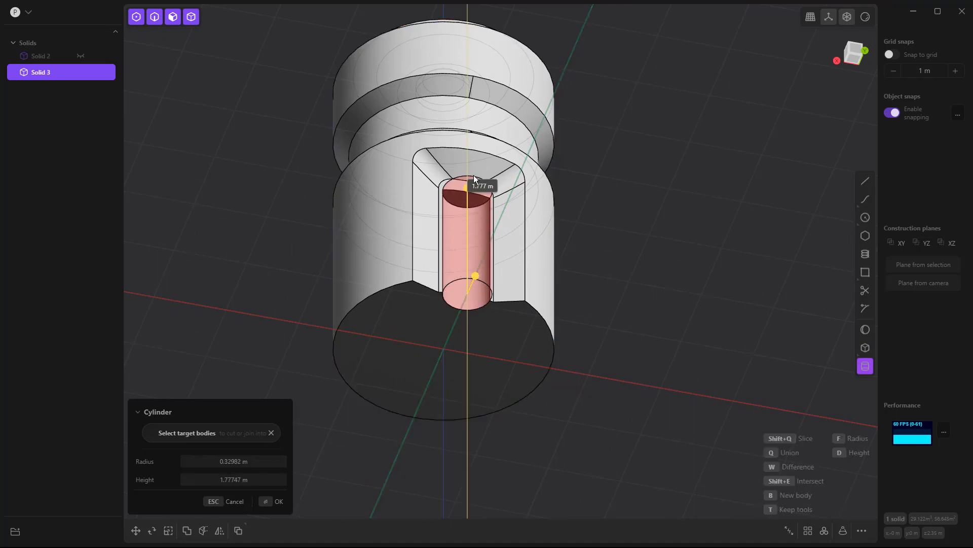
{"action": "left_click", "coordinate": [473, 175]}
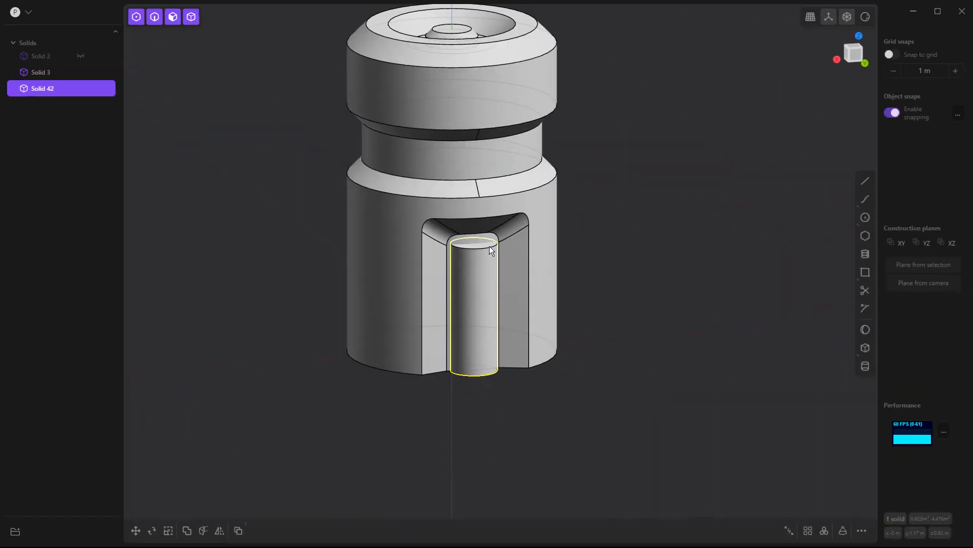
Fillet the top edge of the small cylinder by about 0.32 m to round it into a cap
{"action": "left_click", "coordinate": [490, 248]}
{"action": "key", "text": "f"}
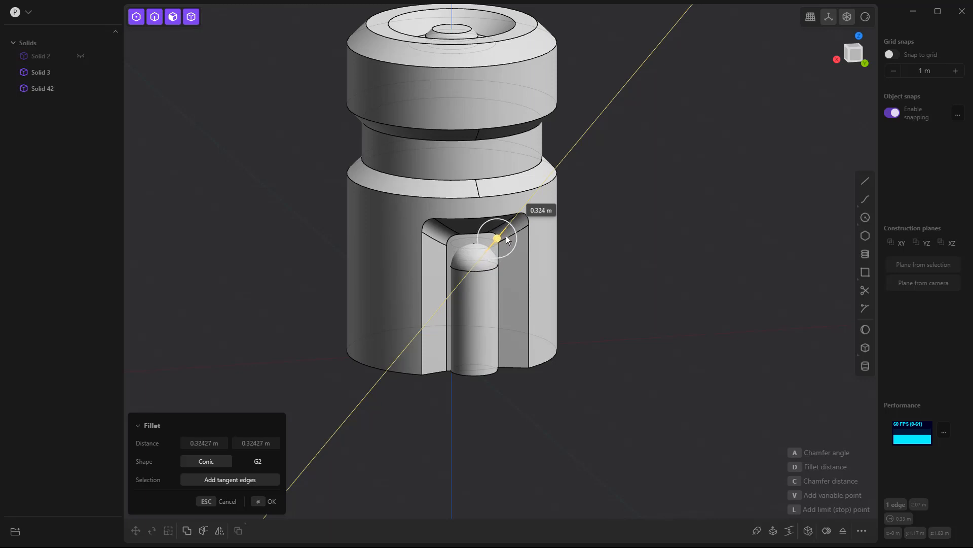
{"action": "left_click", "coordinate": [506, 235]}
Offset the rounded cap face of the small cylinder slightly to close its tip into a full dome
{"action": "scroll", "coordinate": [471, 252], "scroll_direction": "up", "scroll_amount": 3}
{"action": "scroll", "coordinate": [480, 254], "scroll_direction": "up", "scroll_amount": 2}
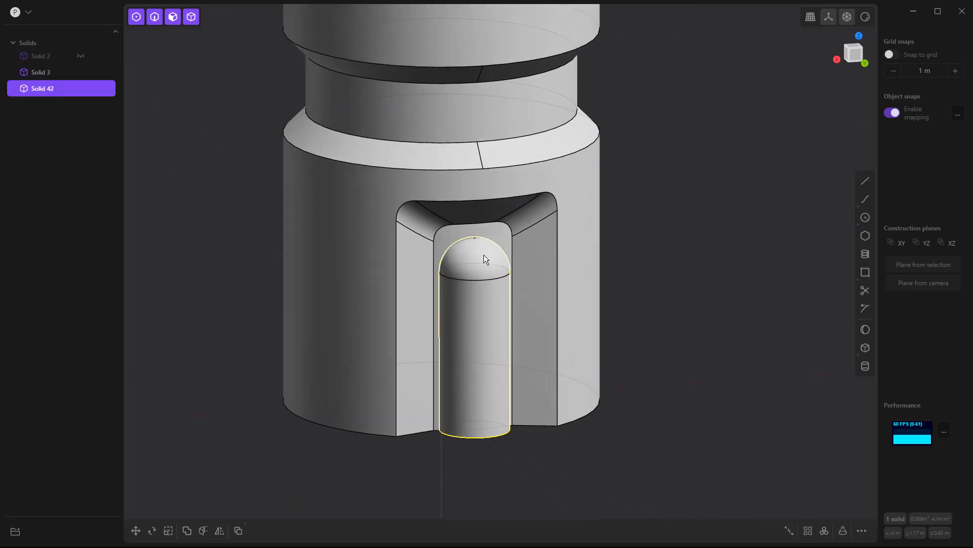
{"action": "left_click", "coordinate": [483, 254]}
{"action": "left_click_drag", "start_coordinate": [493, 240], "coordinate": [496, 228]}
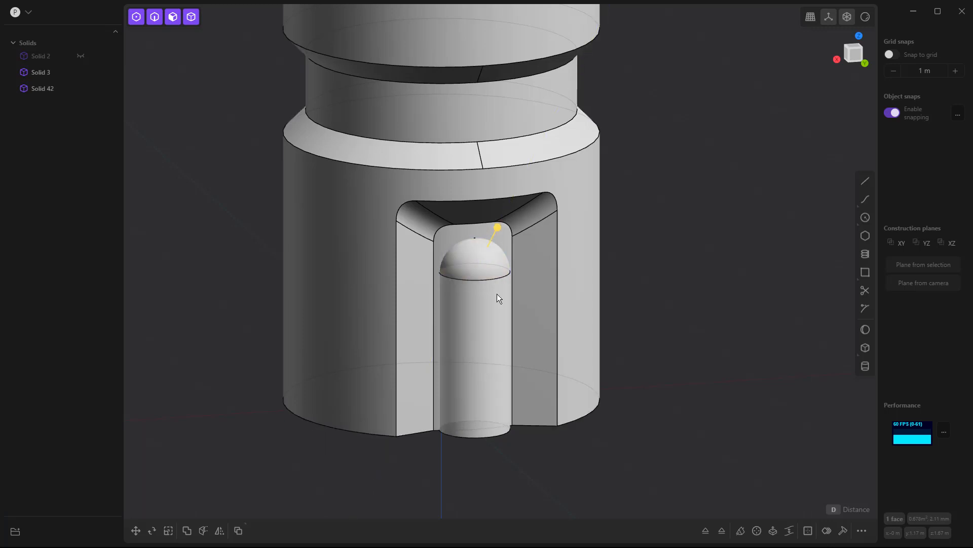
{"action": "right_click", "coordinate": [690, 251]}
{"action": "scroll", "coordinate": [660, 252], "scroll_direction": "down", "scroll_amount": 3}
{"action": "mouse_move", "coordinate": [662, 261]}
{"action": "middle_mouse_down"}
{"action": "mouse_move", "coordinate": [629, 256]}
{"action": "mouse_move", "coordinate": [676, 239]}
{"action": "mouse_move", "coordinate": [642, 250]}
{"action": "mouse_move", "coordinate": [655, 251]}
{"action": "mouse_move", "coordinate": [659, 270]}
{"action": "middle_mouse_up"}
{"action": "left_click", "coordinate": [659, 281]}
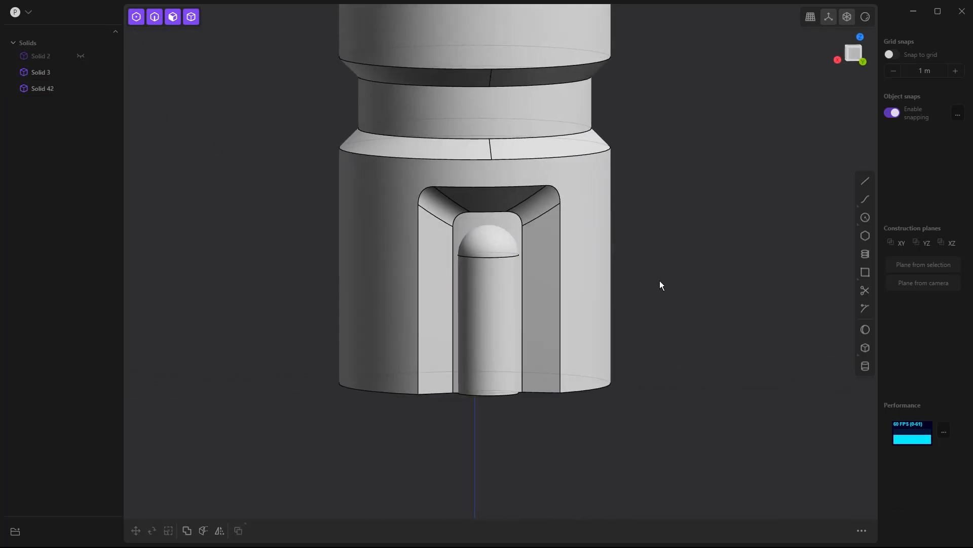
In the back view, draw a rectangle about 0.58 by 0.17 m from the small cylinder to the pocket's side edge
{"action": "key", "text": "KP_1"}
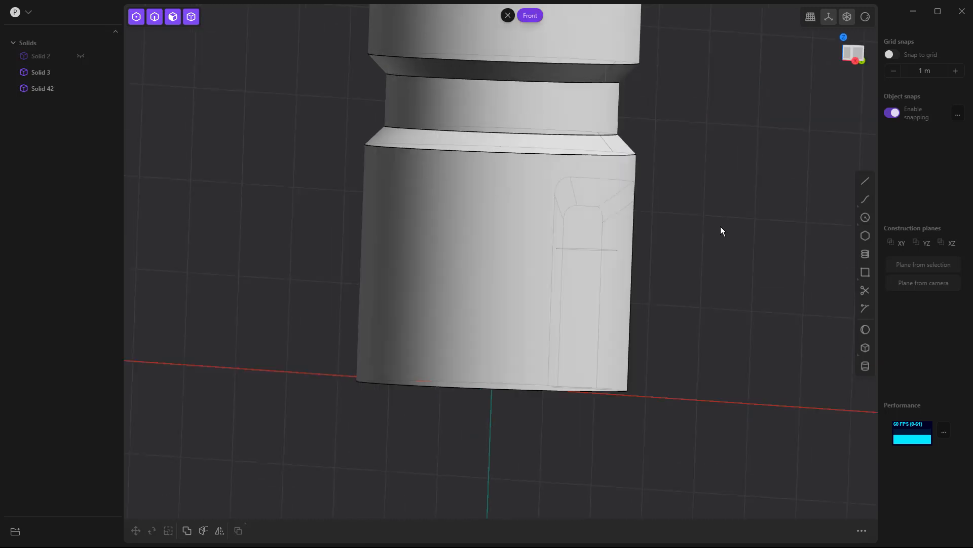
{"action": "key", "text": "KP_3"}
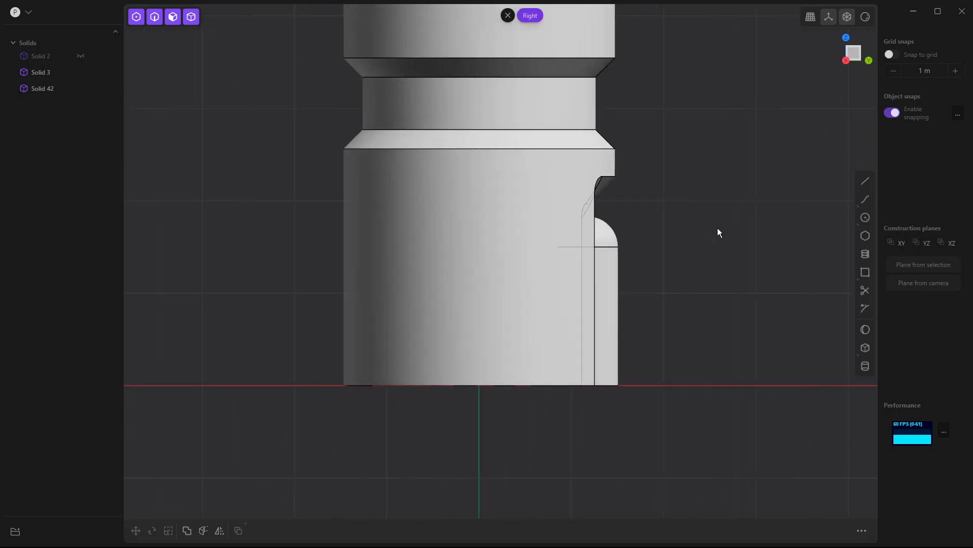
{"action": "key", "text": "KP_1"}
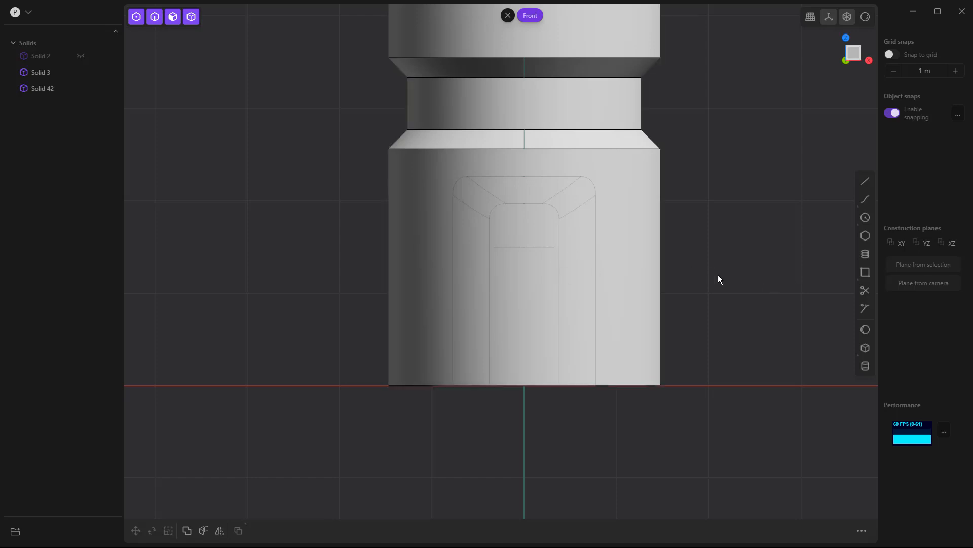
{"action": "middle_click_drag", "start_coordinate": [676, 278], "coordinate": [643, 288]}
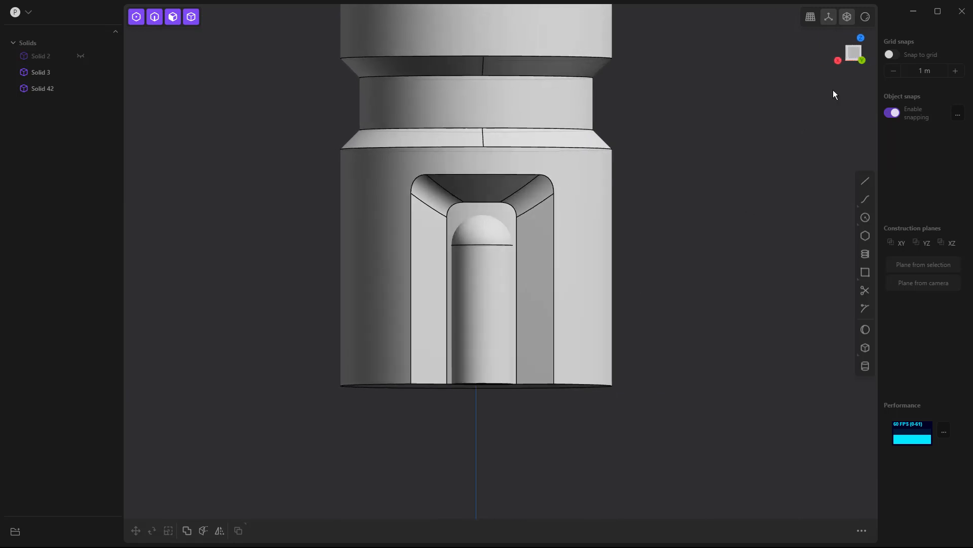
{"action": "left_click", "coordinate": [861, 62]}
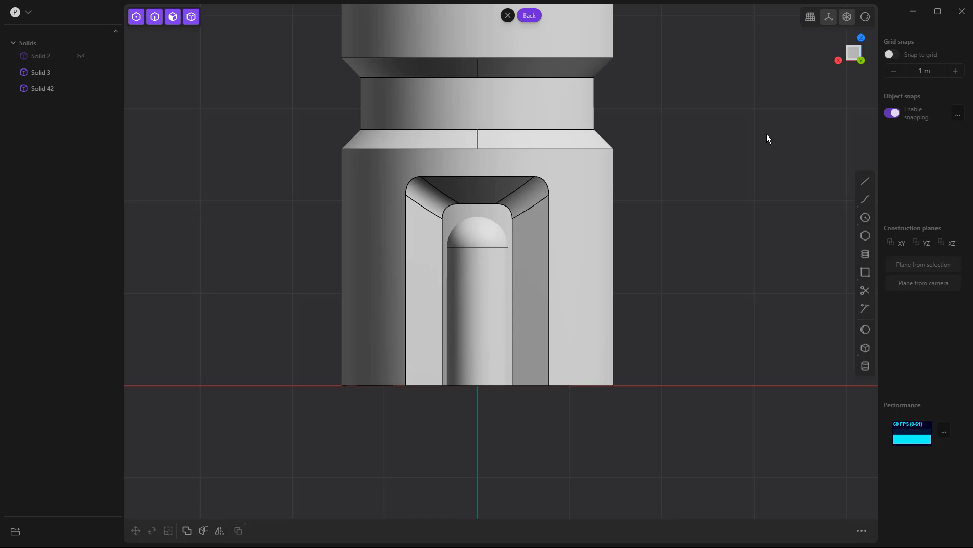
{"action": "middle_click_drag", "start_coordinate": [653, 210], "coordinate": [674, 273], "text": "alt"}
{"action": "left_click", "coordinate": [865, 272]}
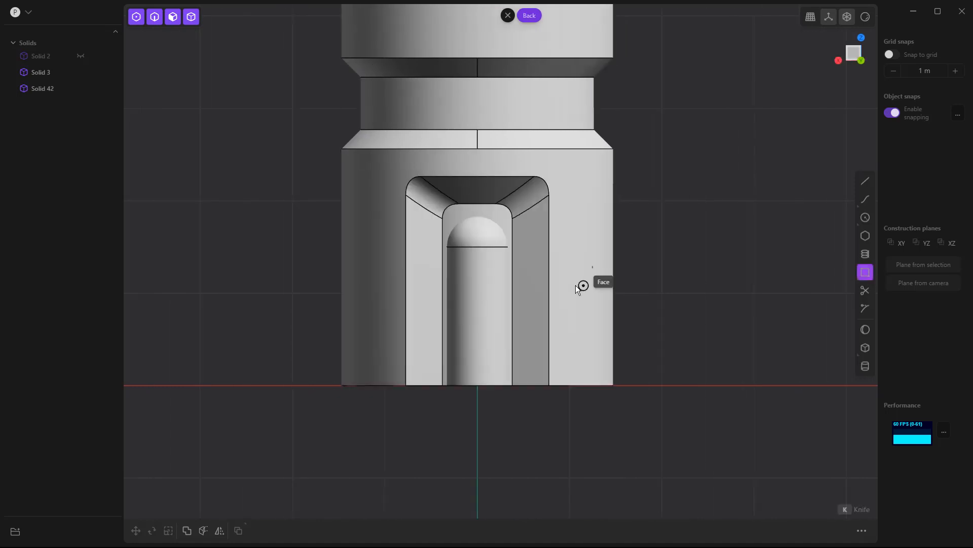
{"action": "left_click", "coordinate": [495, 265]}
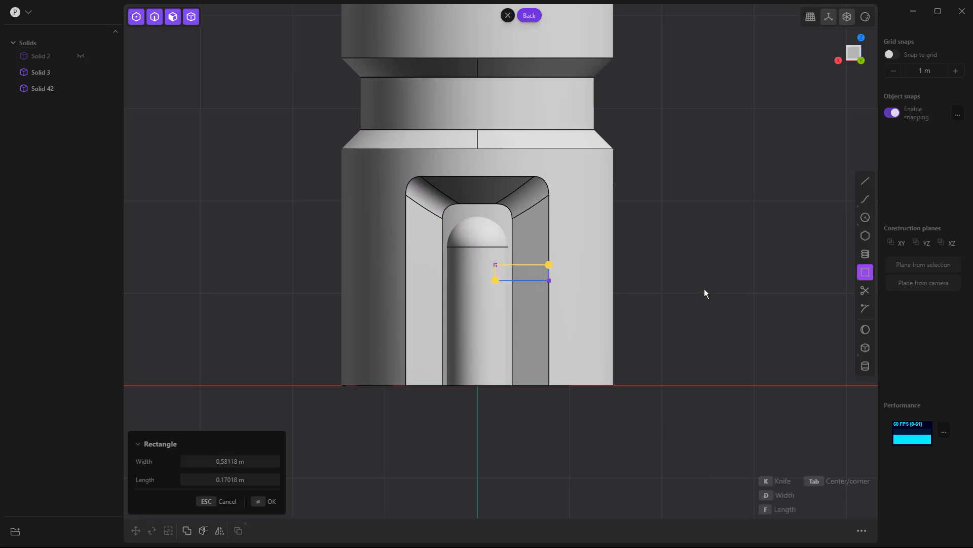
{"action": "key", "text": "Return"}
Extrude the small rectangle about 0.43 m toward the canister body as a new solid block
{"action": "middle_click_drag", "start_coordinate": [558, 308], "coordinate": [547, 143]}
{"action": "scroll", "coordinate": [538, 142], "scroll_direction": "up", "scroll_amount": 3}
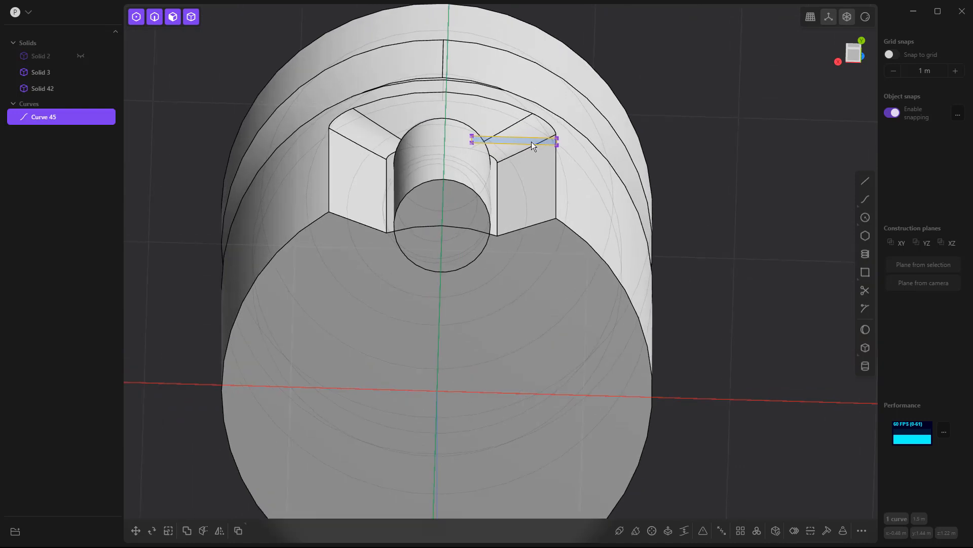
{"action": "key", "text": "e"}
{"action": "left_click_drag", "start_coordinate": [528, 188], "coordinate": [533, 245]}
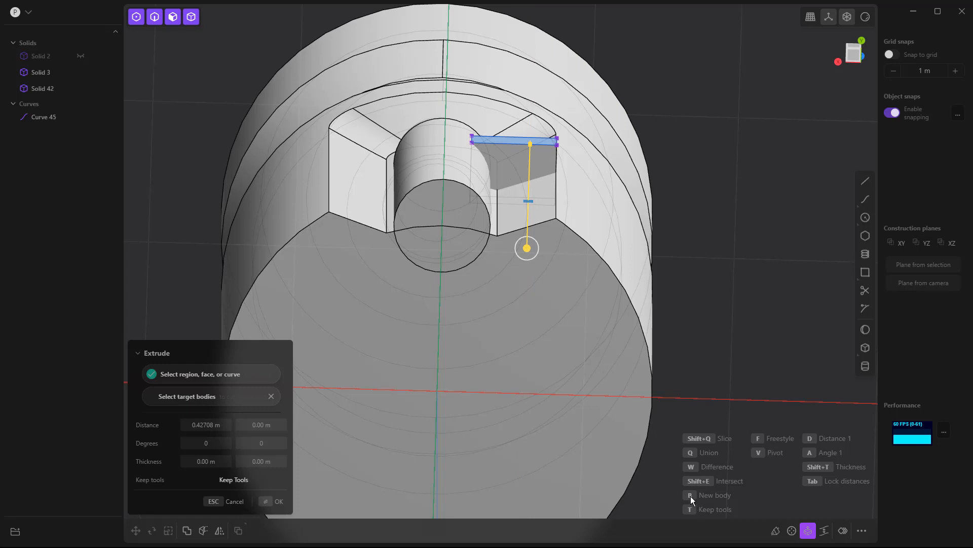
{"action": "key", "text": "Return"}
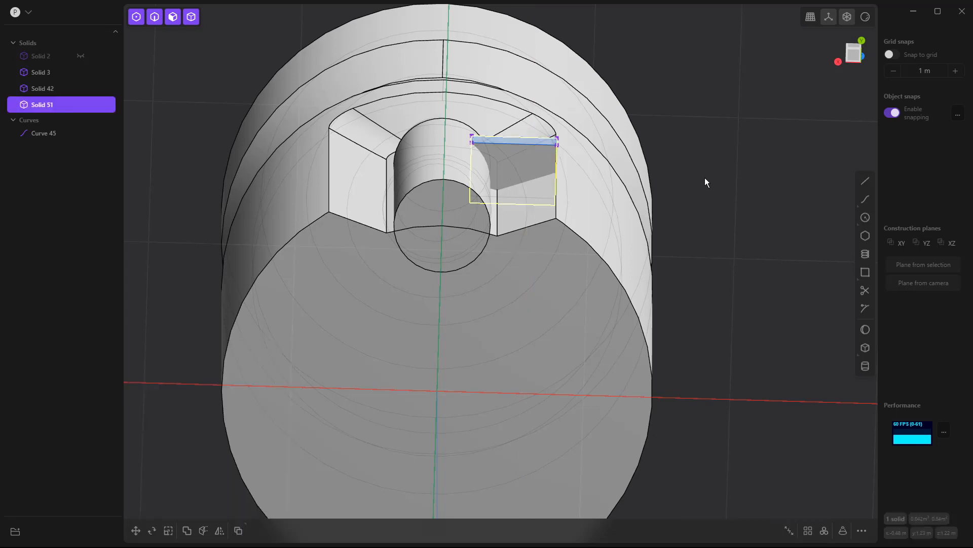
Delete the rectangle curve the bracket block was extruded from and check the block against the small cylinder
{"action": "middle_click_drag", "start_coordinate": [704, 176], "coordinate": [549, 202]}
{"action": "left_click", "coordinate": [35, 134]}
{"action": "key", "text": "Delete"}
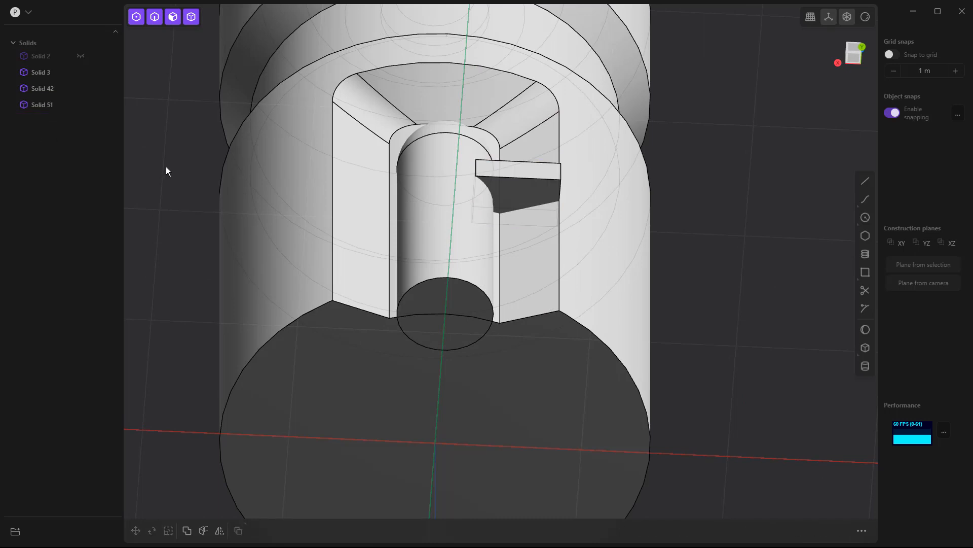
{"action": "middle_click_drag", "start_coordinate": [699, 211], "coordinate": [501, 289]}
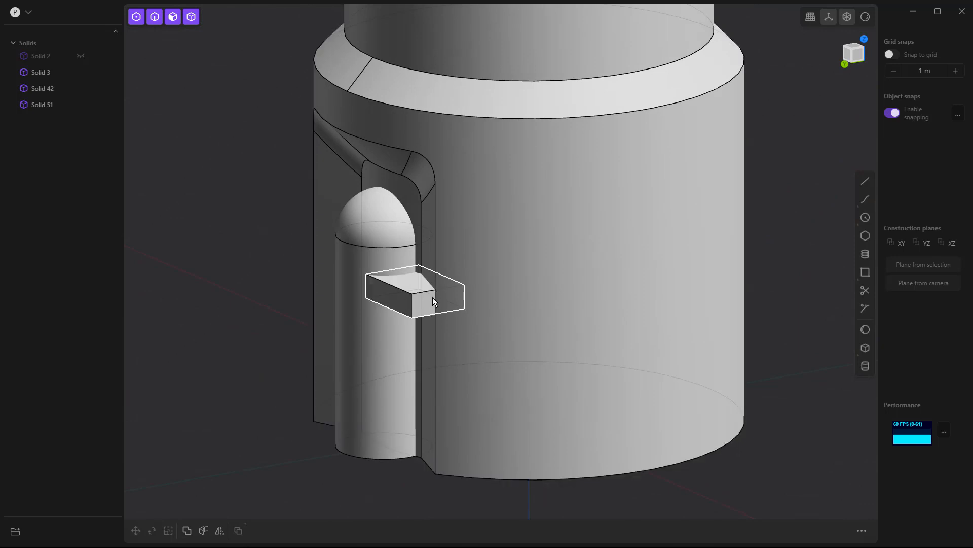
{"action": "middle_click_drag", "start_coordinate": [503, 287], "coordinate": [526, 287]}
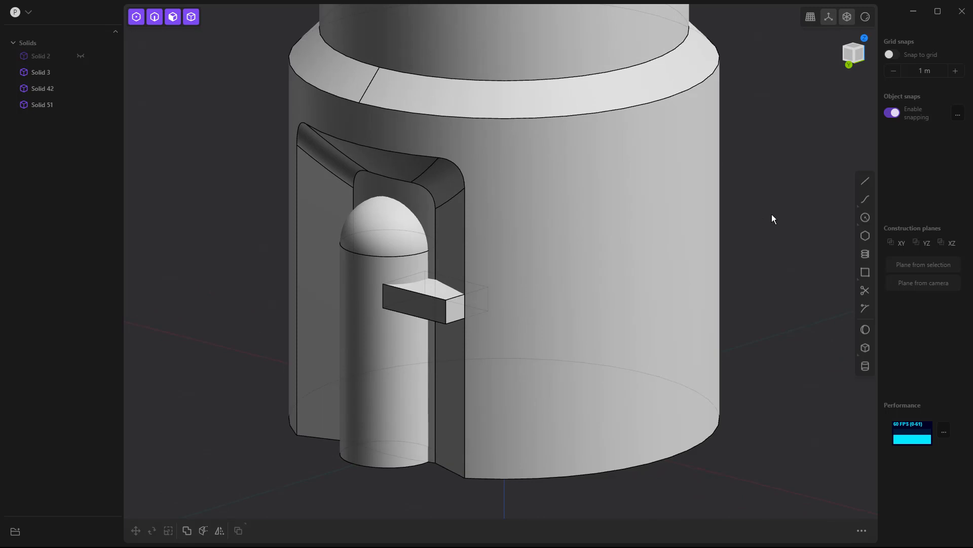
From below, draw a circle of about 1.40 m radius centred on the canister's axis, crossing the bracket block
{"action": "middle_click_drag", "start_coordinate": [616, 339], "coordinate": [669, 181]}
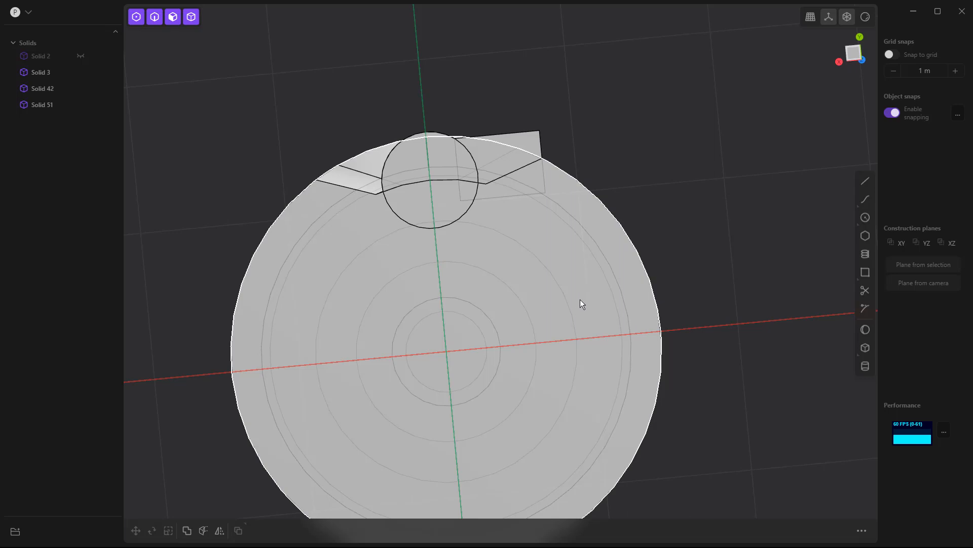
{"action": "left_click", "coordinate": [866, 217]}
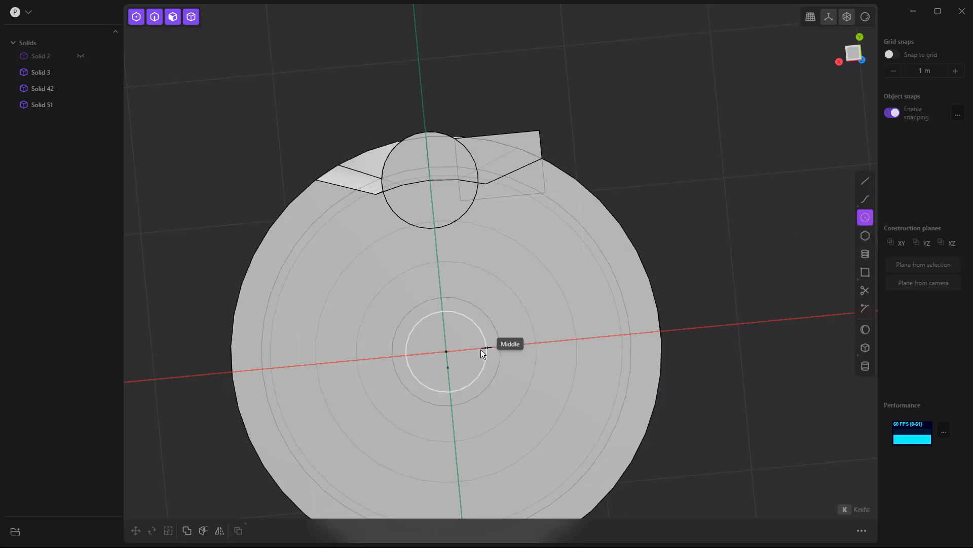
{"action": "left_click", "coordinate": [447, 351]}
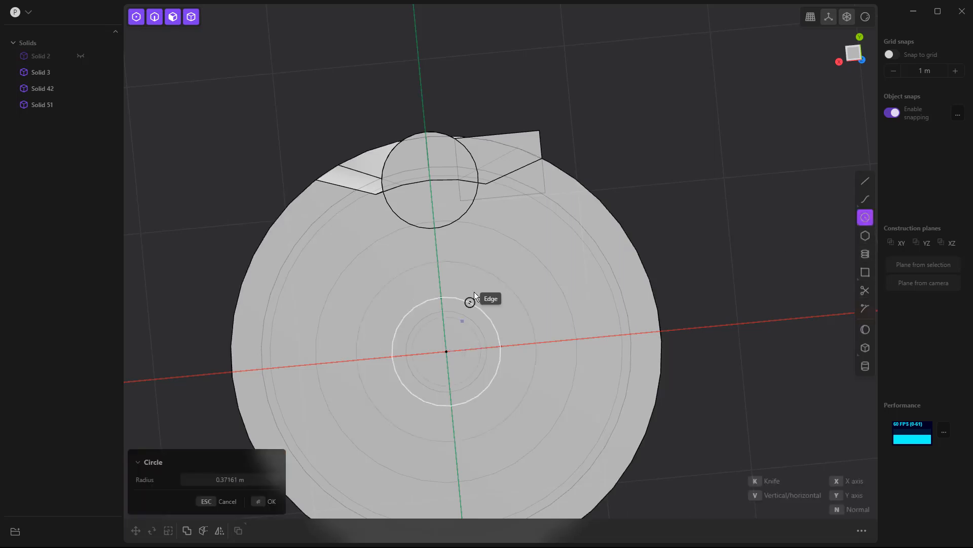
{"action": "left_click", "coordinate": [538, 166]}
{"action": "right_click", "coordinate": [610, 149]}
{"action": "middle_click_drag", "start_coordinate": [607, 147], "coordinate": [603, 193]}
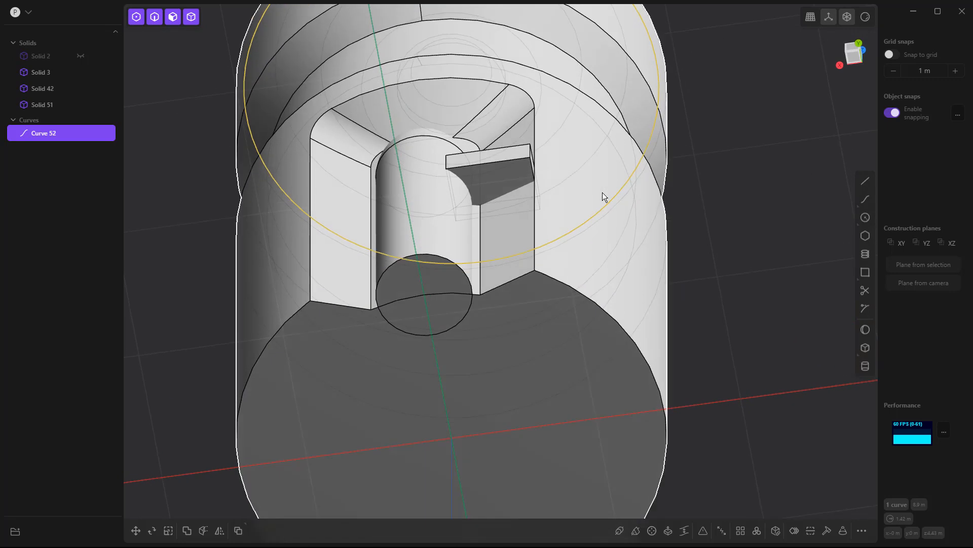
Hide the canister body and the small domed cylinder, leaving the bracket block and the circle visible
{"action": "scroll", "coordinate": [602, 193], "scroll_direction": "down", "scroll_amount": 5}
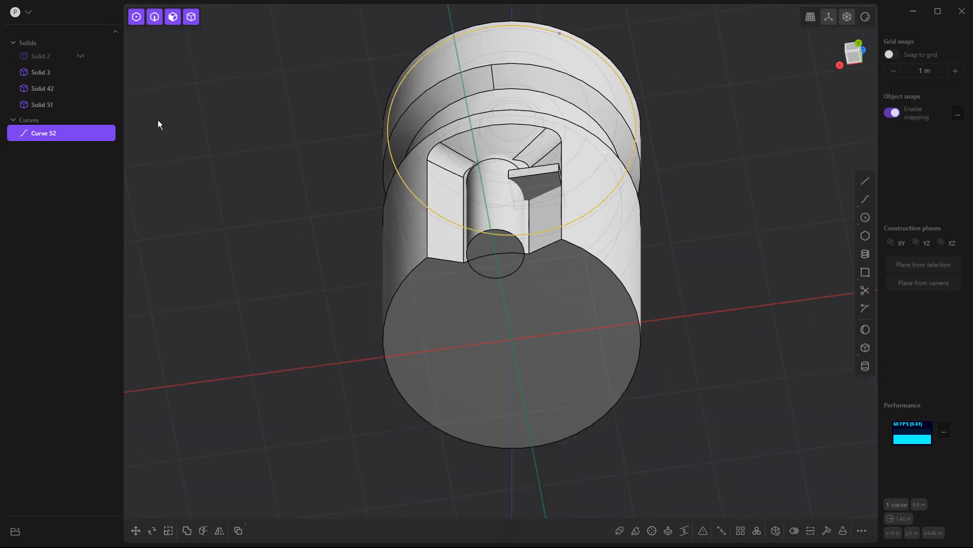
{"action": "left_click", "coordinate": [82, 72]}
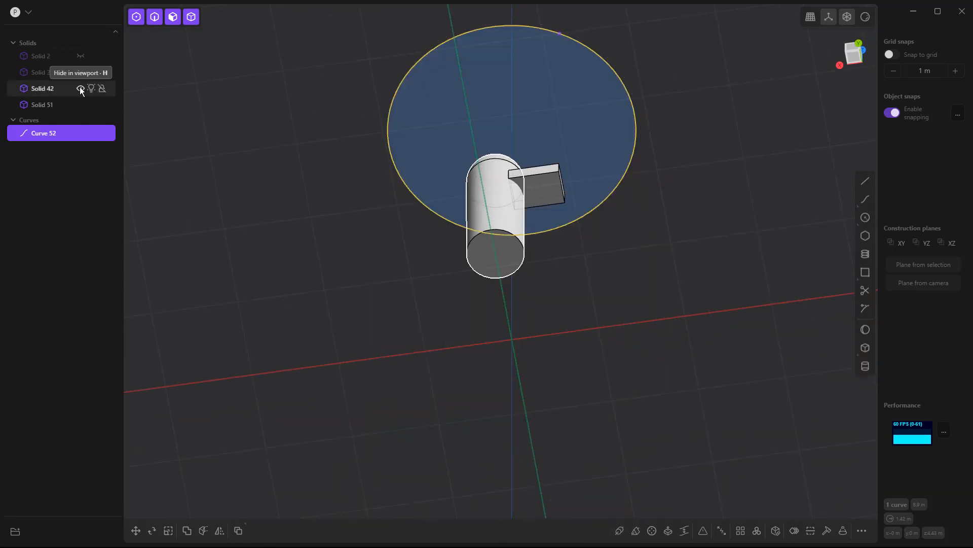
{"action": "left_click", "coordinate": [80, 88]}
{"action": "left_click", "coordinate": [224, 110]}
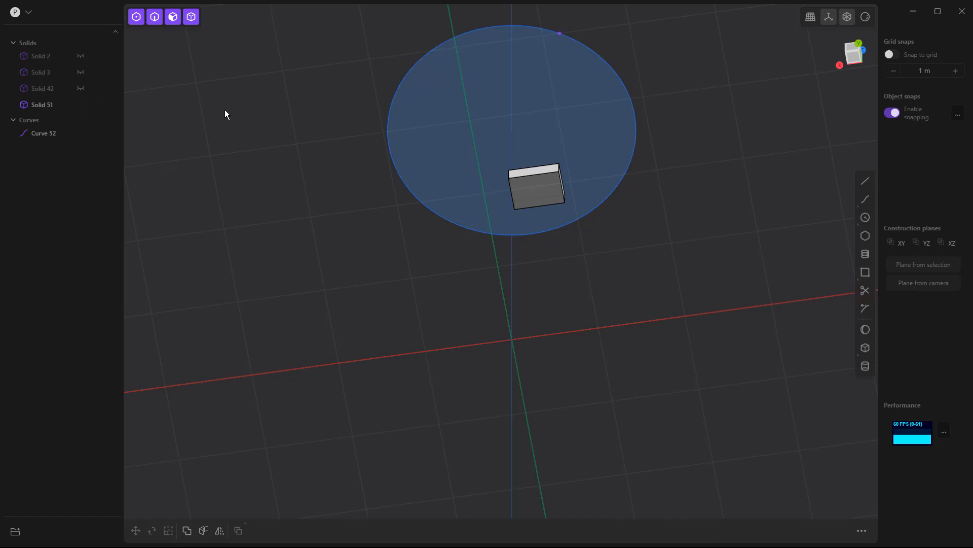
Extrude the circle region about 3.93 m through the bracket block as an intersection, rounding the block's outer face
{"action": "left_click", "coordinate": [541, 29]}
{"action": "key", "text": "e"}
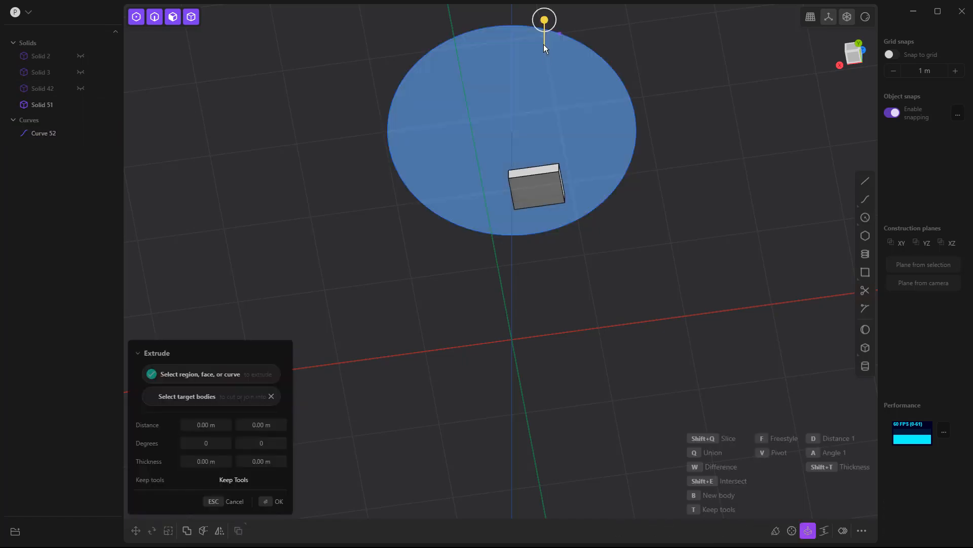
{"action": "left_click_drag", "start_coordinate": [542, 20], "coordinate": [540, 214]}
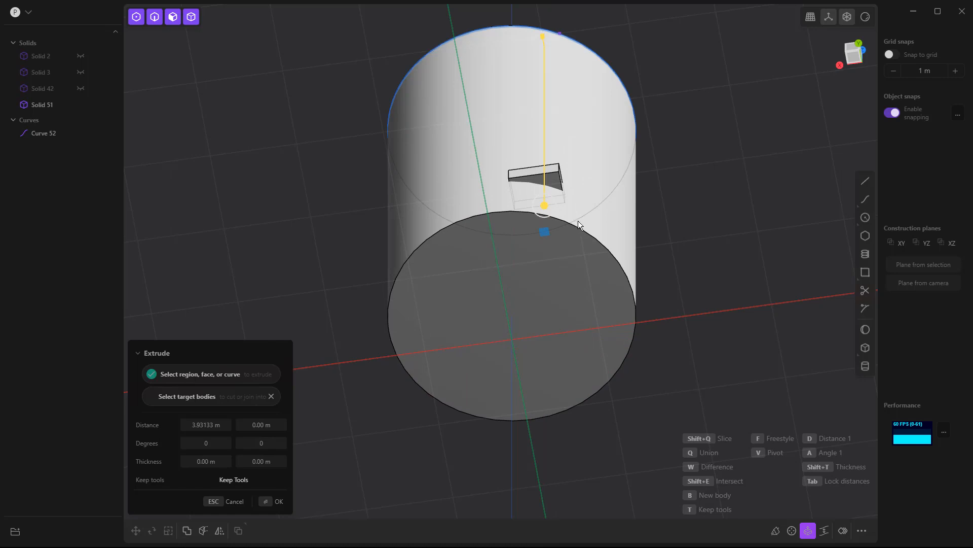
{"action": "key", "text": "shift+e"}
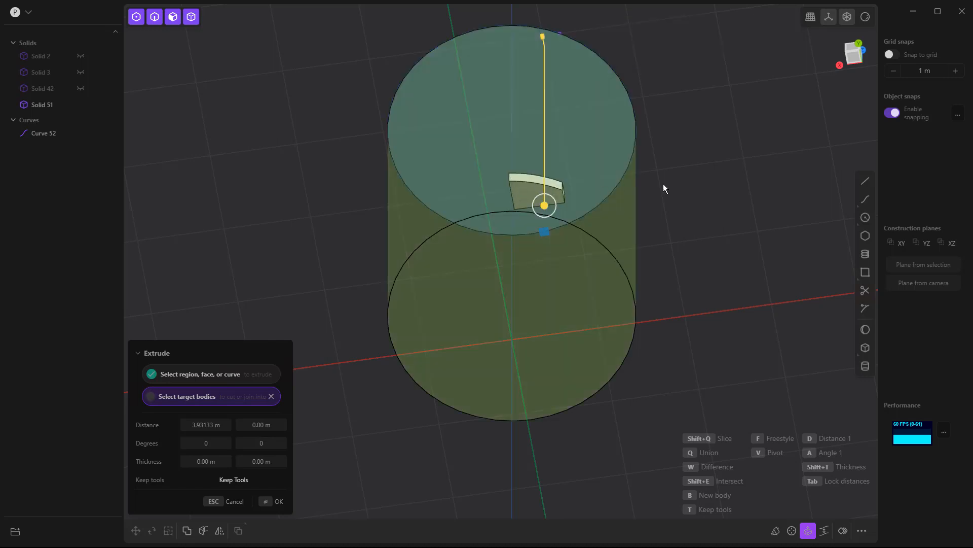
{"action": "right_click", "coordinate": [684, 187]}
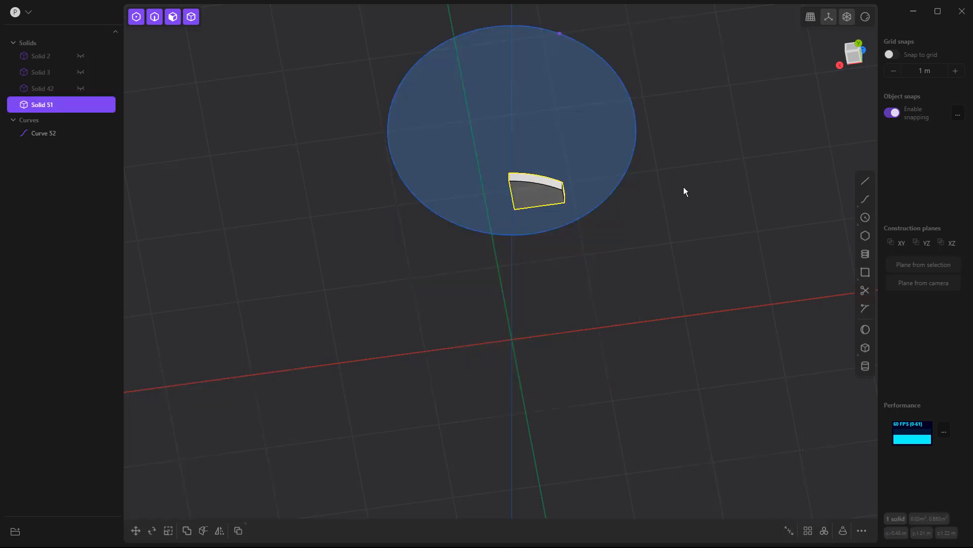
Delete the circle curve used for the intersection and show the small cylinder and canister body again
{"action": "left_click", "coordinate": [44, 134]}
{"action": "key", "text": "Delete"}
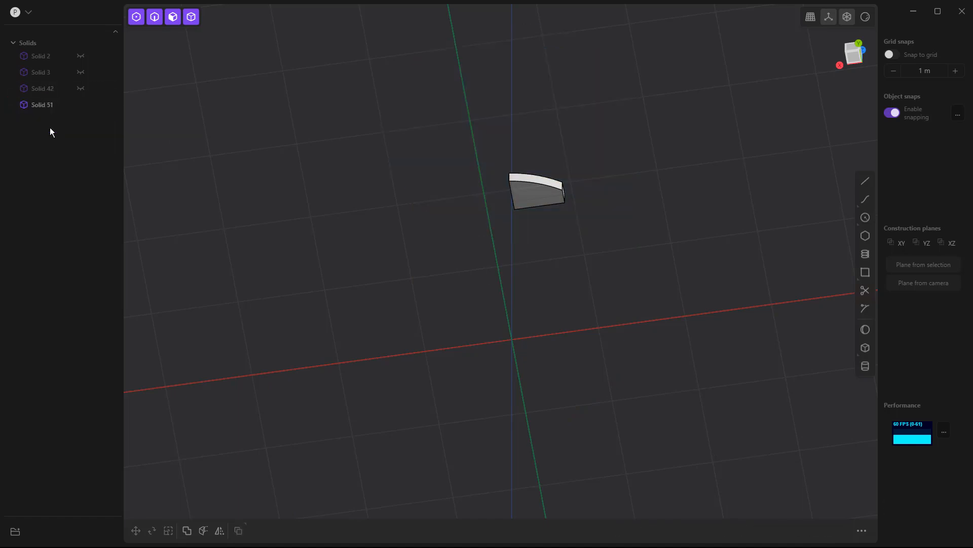
{"action": "left_click", "coordinate": [80, 89]}
{"action": "left_click", "coordinate": [80, 72]}
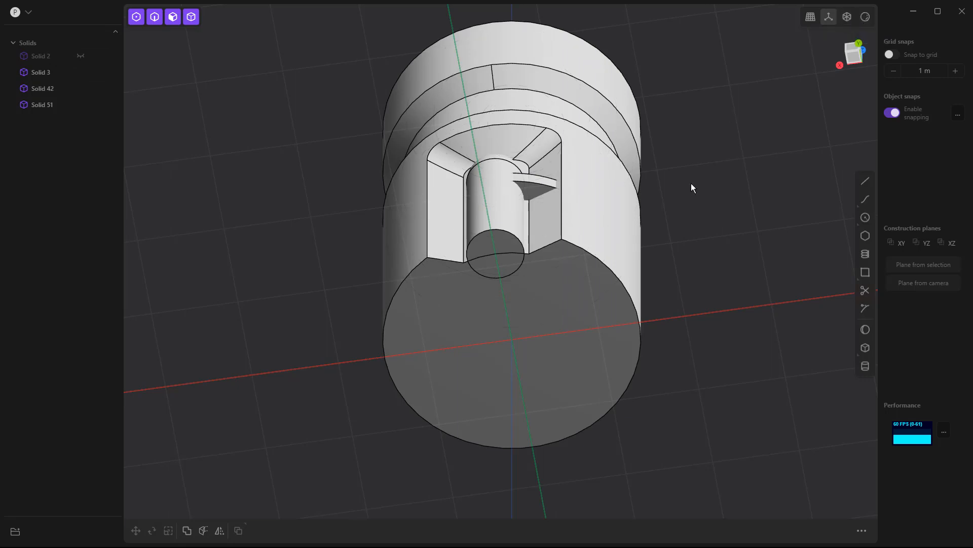
Subtract the small domed cylinder from the bracket block with a Boolean difference, keeping the cylinder as a separate tool body
{"action": "mouse_move", "coordinate": [704, 193]}
{"action": "middle_mouse_down"}
{"action": "mouse_move", "coordinate": [715, 284]}
{"action": "mouse_move", "coordinate": [719, 245]}
{"action": "mouse_move", "coordinate": [704, 203]}
{"action": "middle_mouse_up"}
{"action": "scroll", "coordinate": [565, 198], "scroll_direction": "up", "scroll_amount": 2}
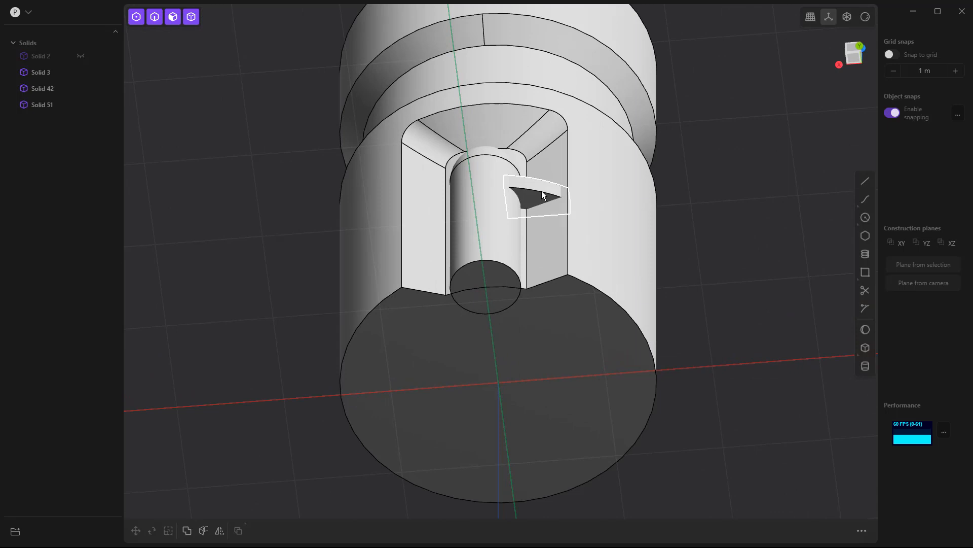
{"action": "left_click", "coordinate": [542, 195]}
{"action": "key", "text": "q"}
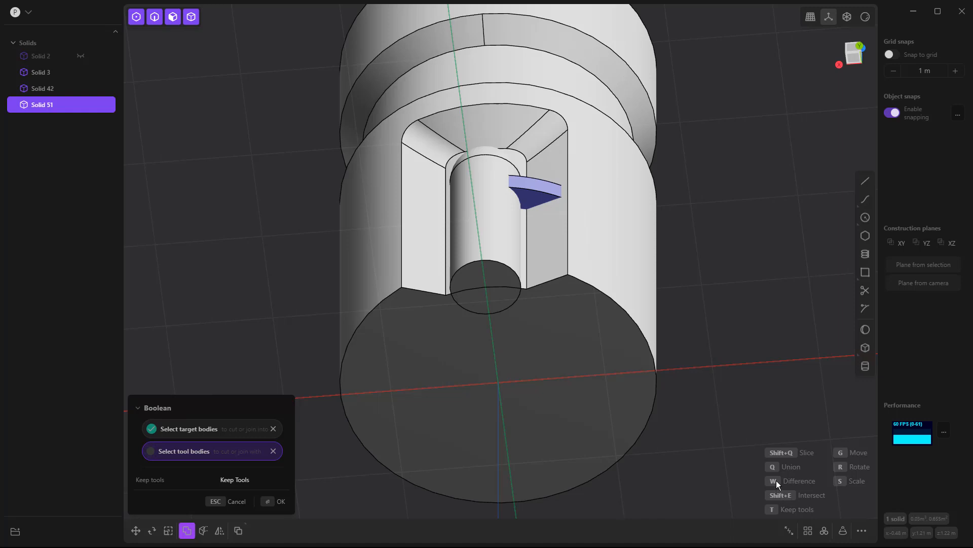
{"action": "key", "text": "w"}
{"action": "left_click", "coordinate": [494, 203]}
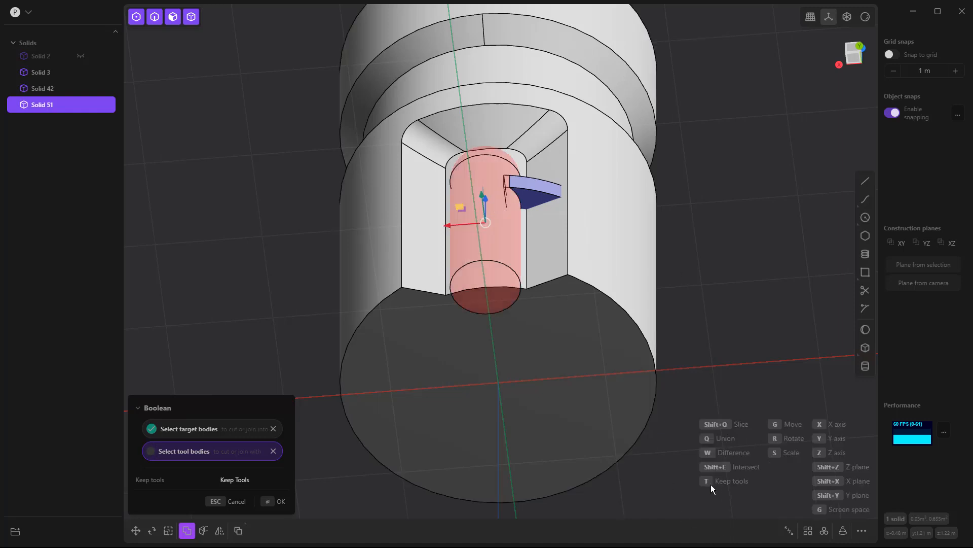
{"action": "key", "text": "t"}
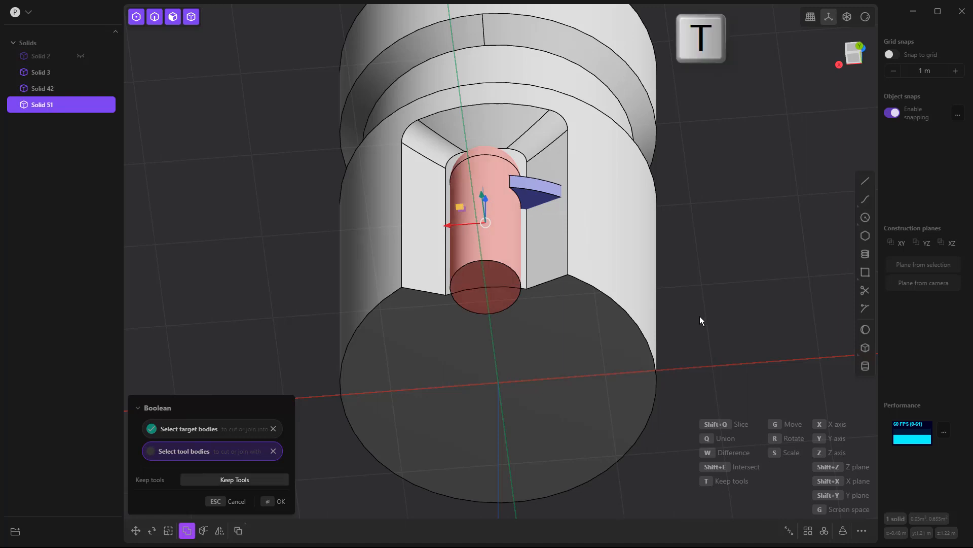
{"action": "right_click", "coordinate": [698, 236]}
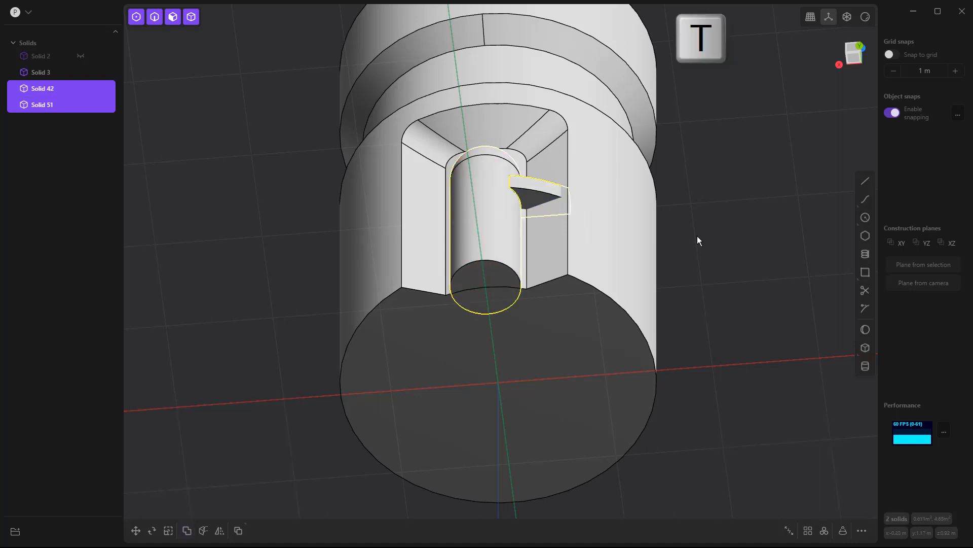
Toggle the small cylinder's visibility to inspect the curved cut in the bracket and its fit around the cylinder
{"action": "left_click", "coordinate": [152, 114]}
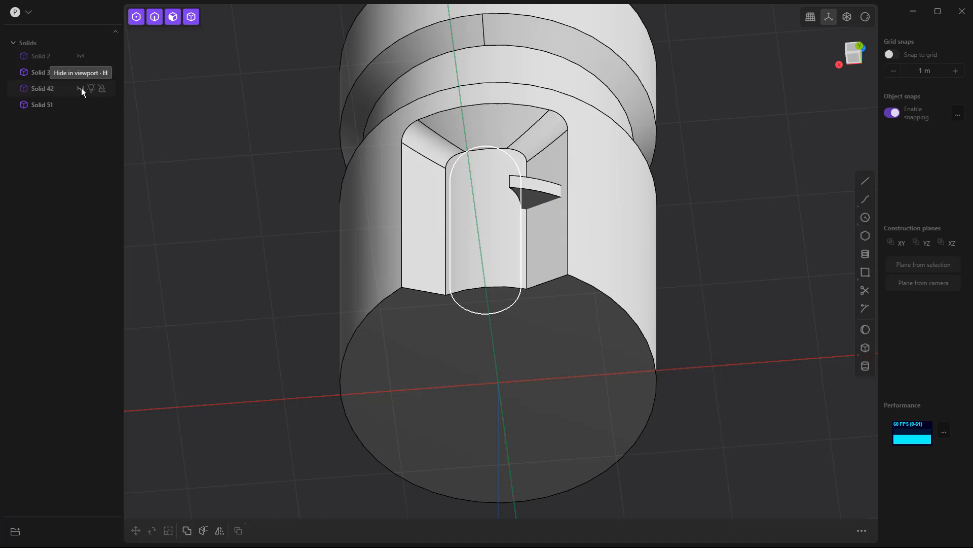
{"action": "left_click", "coordinate": [81, 88]}
{"action": "middle_click_drag", "start_coordinate": [300, 235], "coordinate": [391, 277]}
{"action": "left_click", "coordinate": [80, 89]}
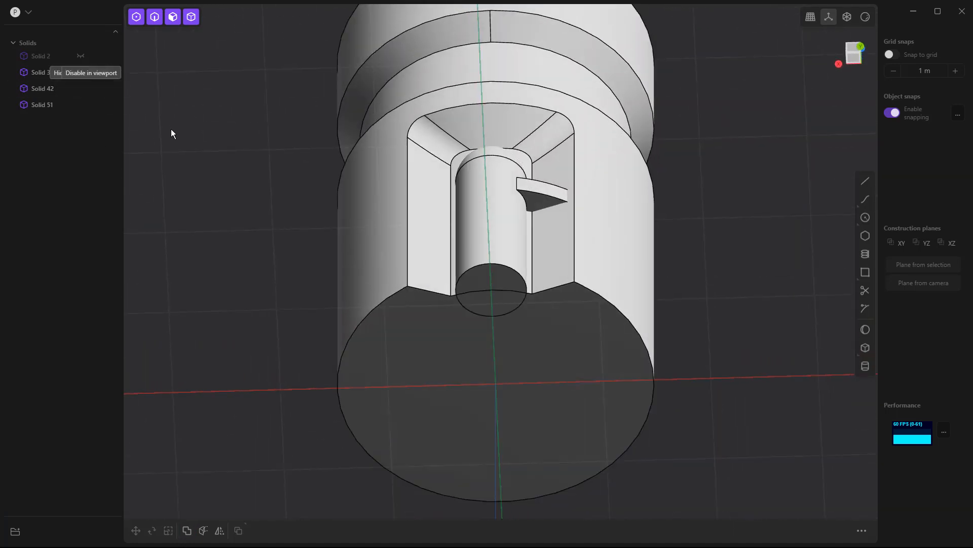
{"action": "scroll", "coordinate": [525, 182], "scroll_direction": "up", "scroll_amount": 5}
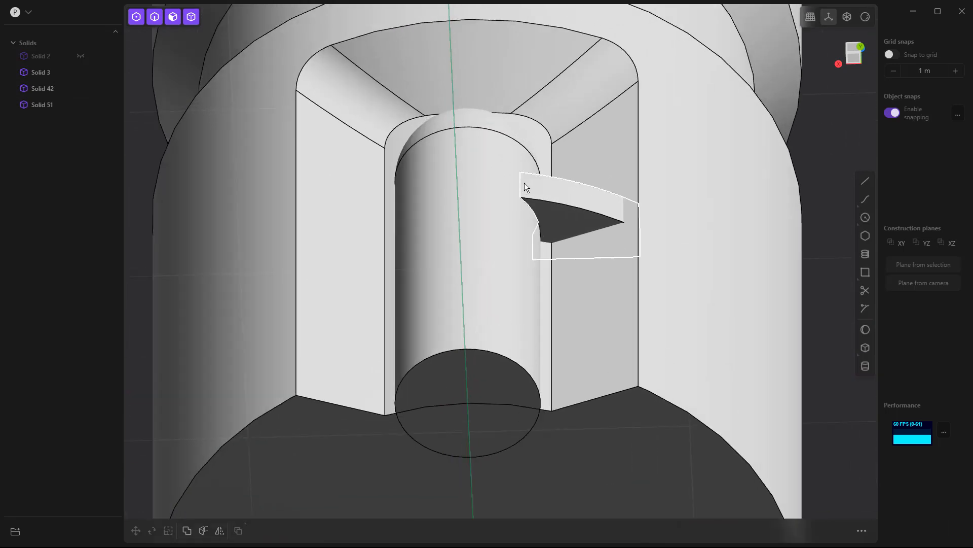
{"action": "middle_click_drag", "start_coordinate": [521, 182], "coordinate": [518, 191]}
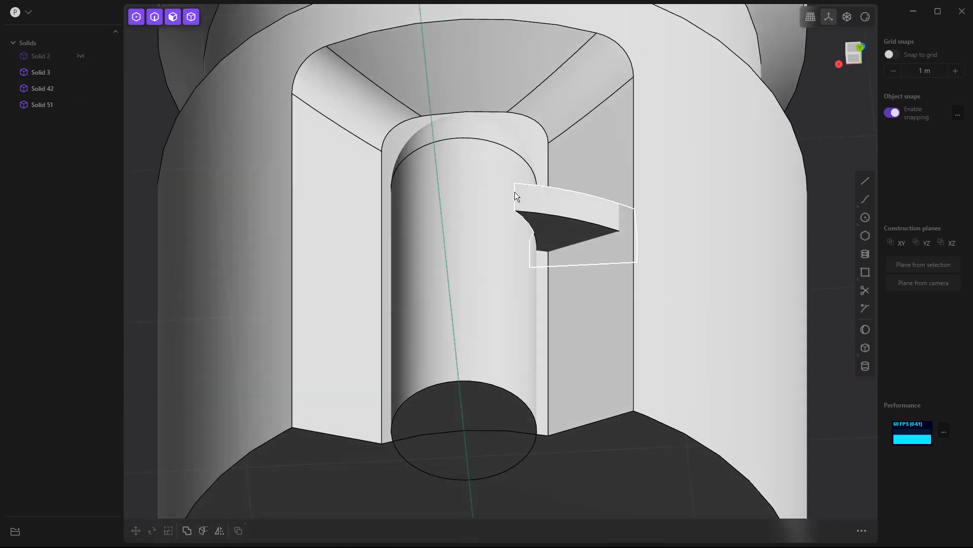
Hide the small cylinder and chamfer the bracket's short vertical outer edge beside the cylinder cut
{"action": "left_click", "coordinate": [81, 89]}
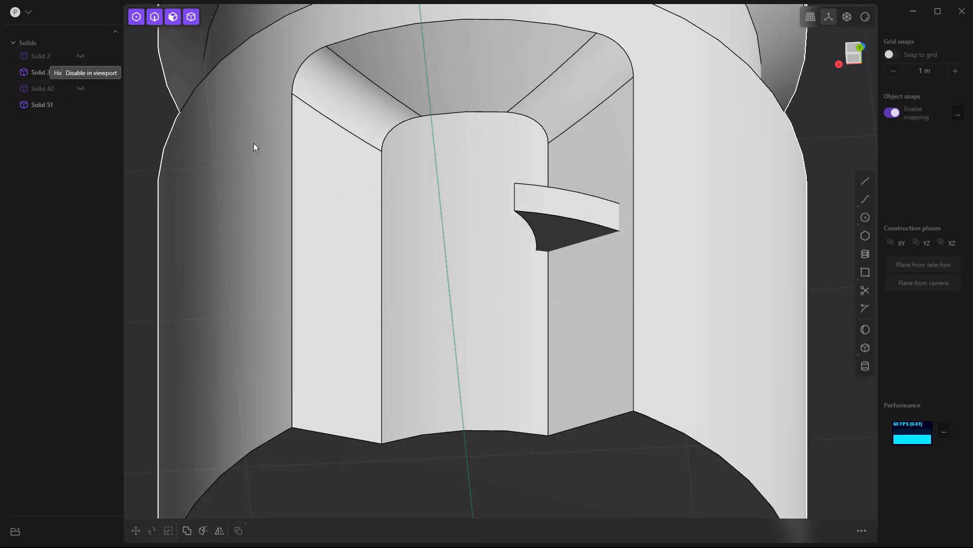
{"action": "left_click", "coordinate": [521, 193]}
{"action": "middle_click_drag", "start_coordinate": [521, 194], "coordinate": [573, 217]}
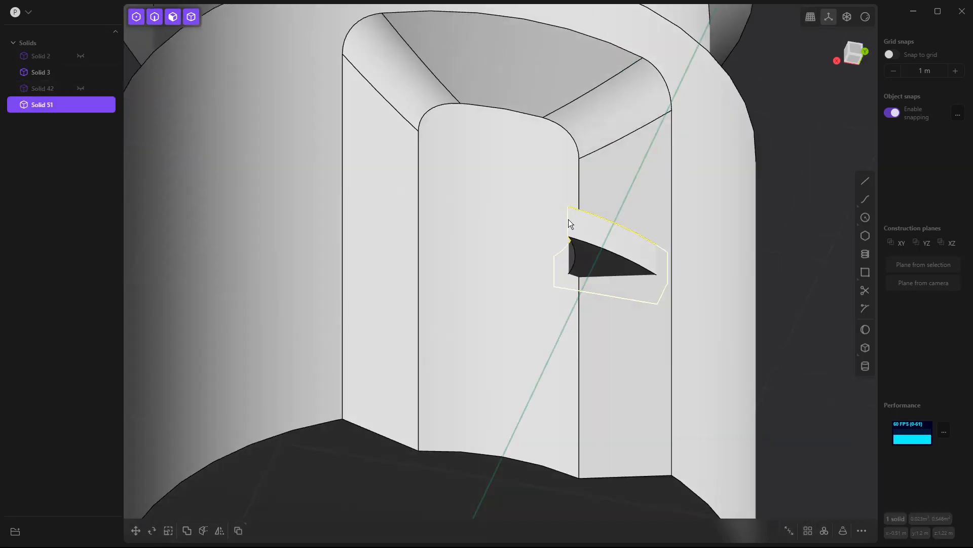
{"action": "left_click", "coordinate": [568, 220]}
{"action": "key", "text": "f"}
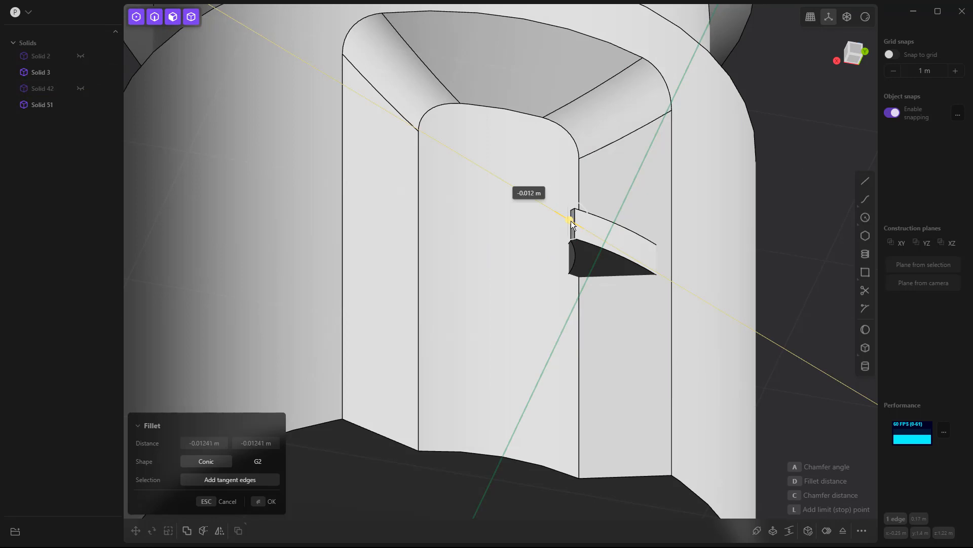
{"action": "left_click", "coordinate": [573, 221]}
{"action": "key", "text": "Return"}
Chamfer the upper and lower curved outer edges of the bracket by about 0.03 m
{"action": "scroll", "coordinate": [628, 232], "scroll_direction": "up", "scroll_amount": 5}
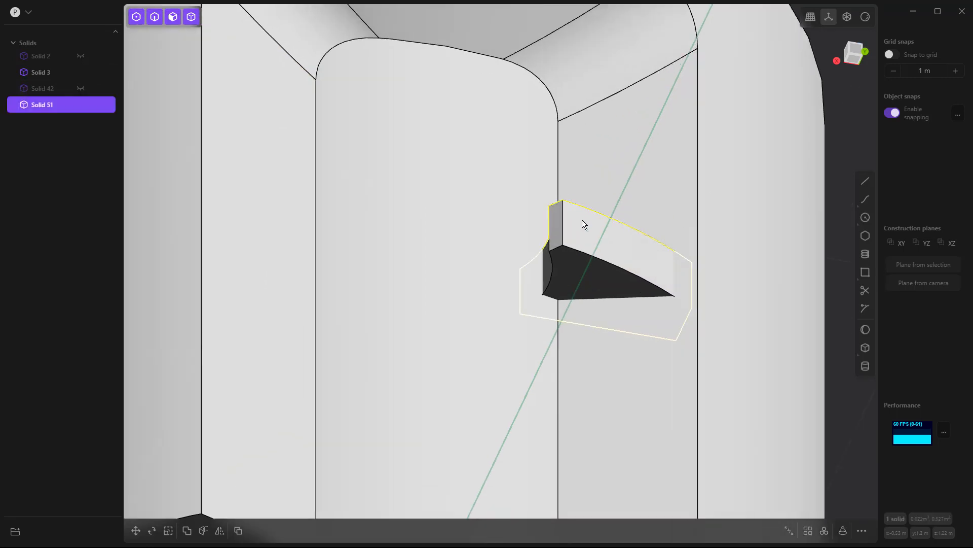
{"action": "left_click", "coordinate": [577, 207]}
{"action": "key", "text": "f"}
{"action": "left_click", "coordinate": [577, 250]}
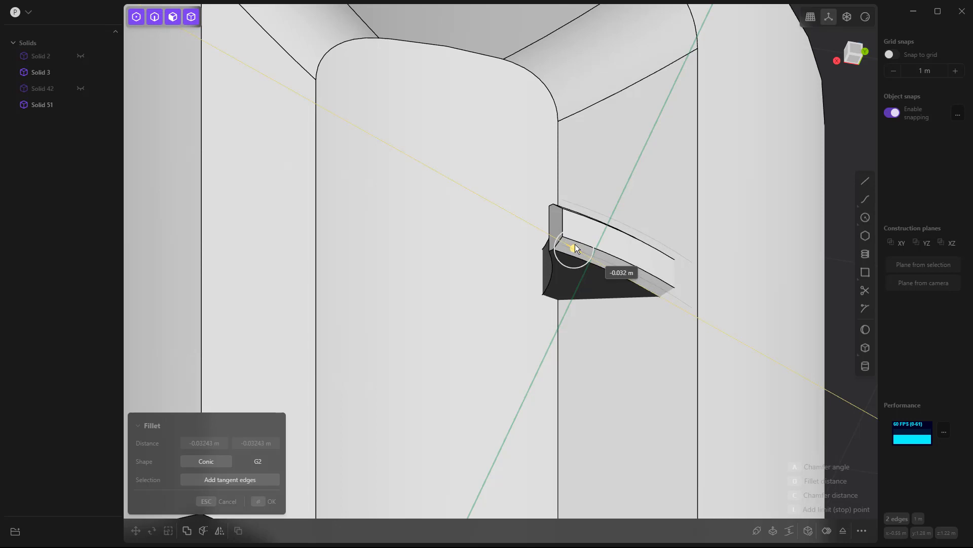
{"action": "scroll", "coordinate": [569, 237], "scroll_direction": "down", "scroll_amount": 4}
{"action": "scroll", "coordinate": [645, 211], "scroll_direction": "down", "scroll_amount": 5}
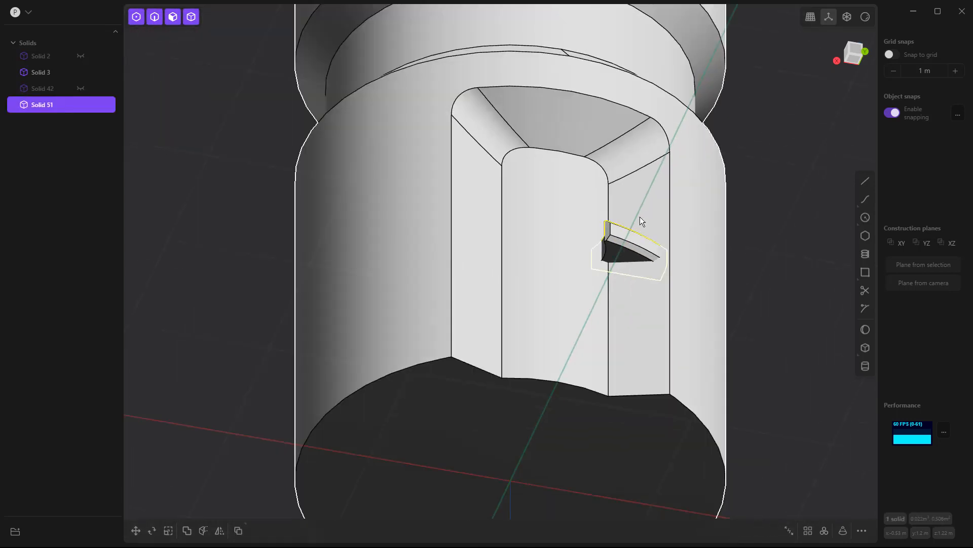
Mirror the chamfered bracket along the X axis to the opposite side of the pocket
{"action": "left_click", "coordinate": [744, 203]}
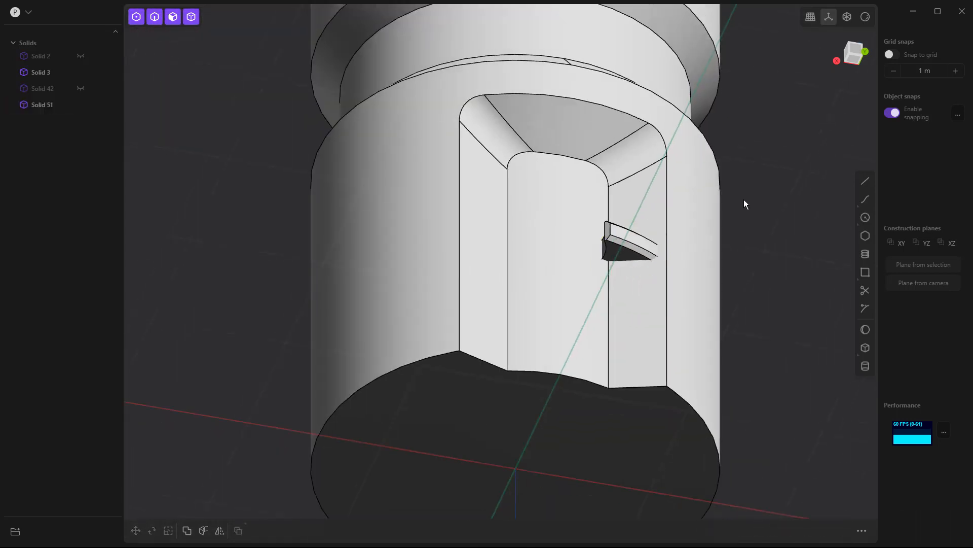
{"action": "left_click", "coordinate": [629, 242]}
{"action": "left_click", "coordinate": [220, 530]}
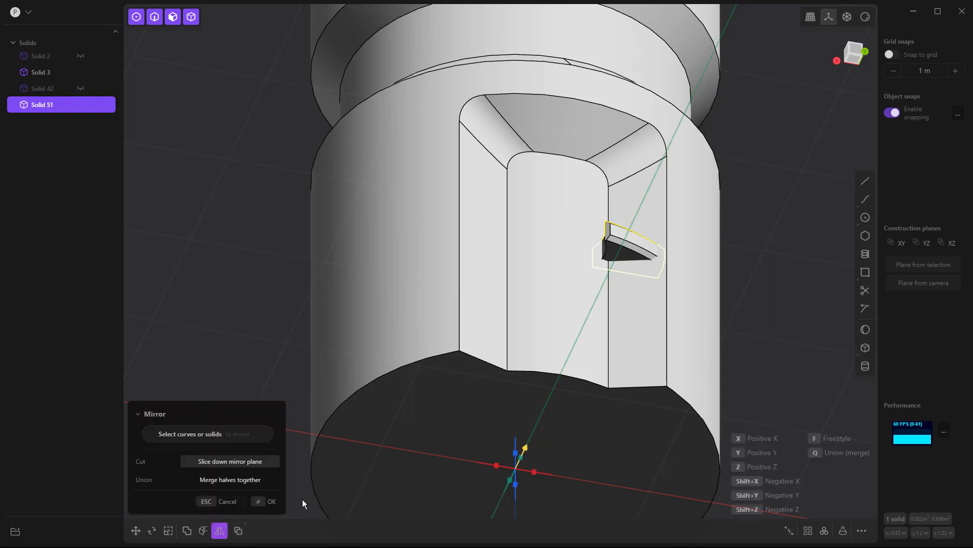
{"action": "left_click", "coordinate": [497, 465]}
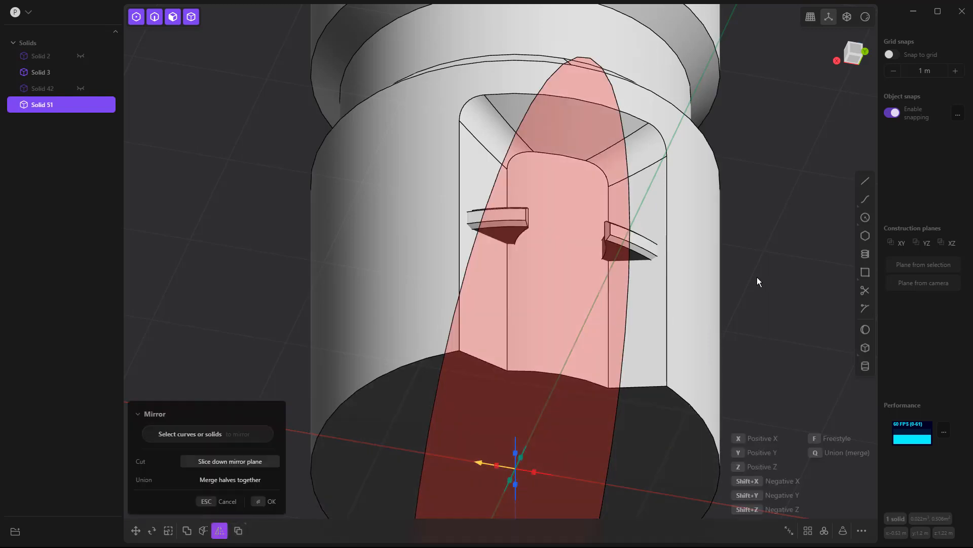
{"action": "scroll", "coordinate": [755, 280], "scroll_direction": "down", "scroll_amount": 3}
{"action": "key", "text": "Return"}
In the back view, duplicate both brackets and move the copies about 0.54 m straight down the pocket
{"action": "middle_click_drag", "start_coordinate": [732, 273], "coordinate": [725, 328]}
{"action": "left_click", "coordinate": [861, 59]}
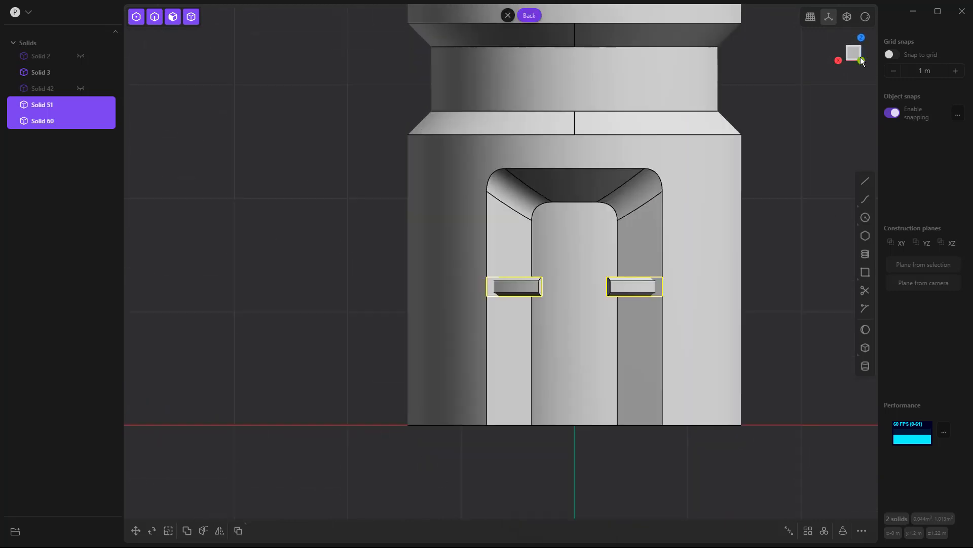
{"action": "key", "text": "shift+d"}
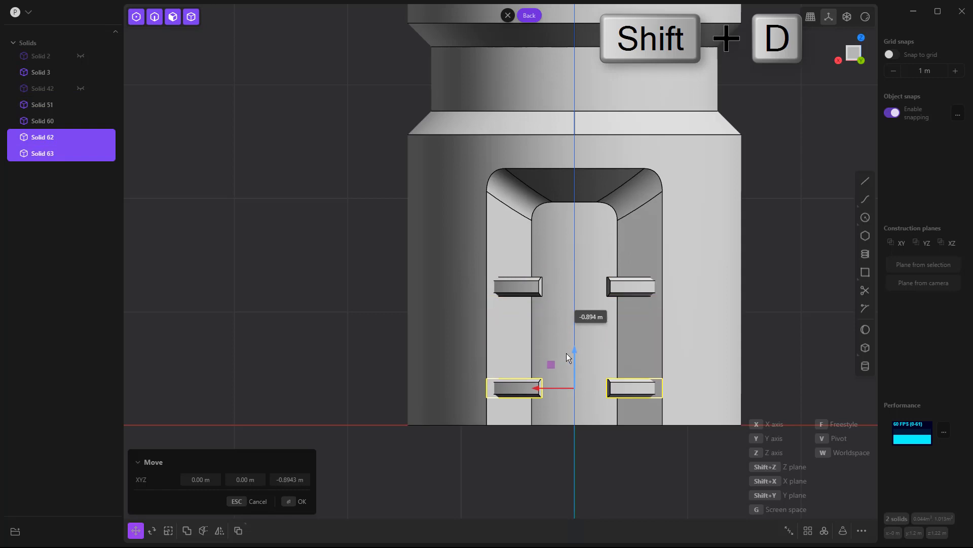
{"action": "left_click", "coordinate": [566, 313]}
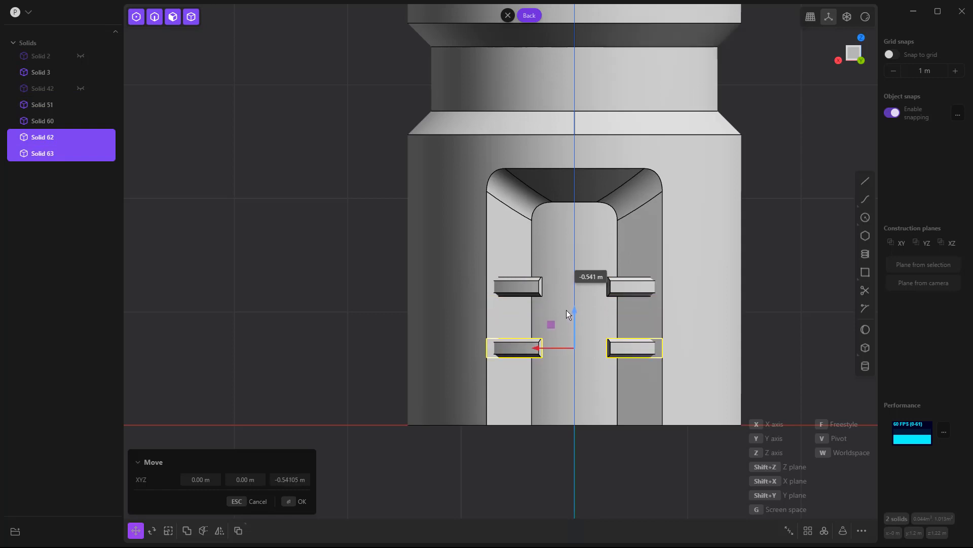
{"action": "key", "text": "Return"}
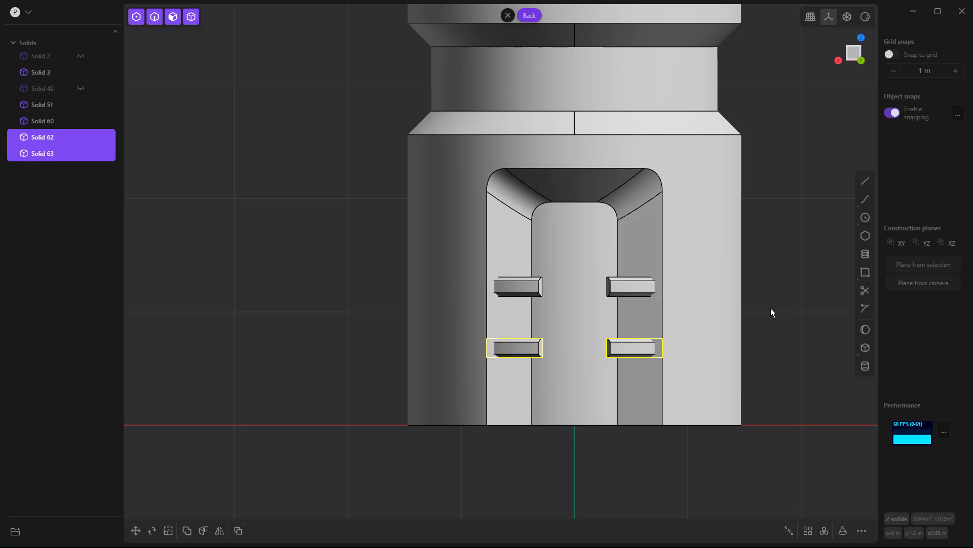
Union the four brackets with the main canister body into one solid
{"action": "key", "text": "Escape"}
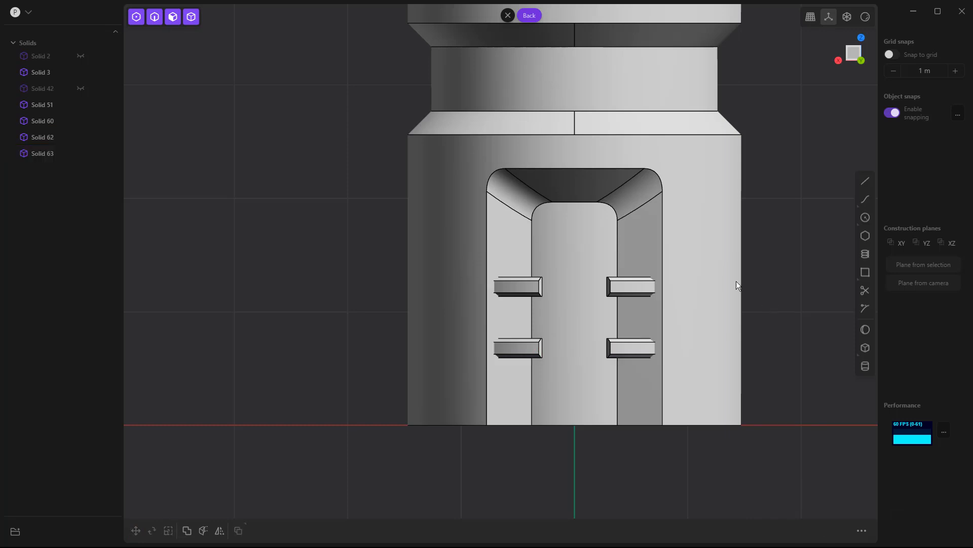
{"action": "left_click", "coordinate": [723, 275]}
{"action": "key", "text": "q"}
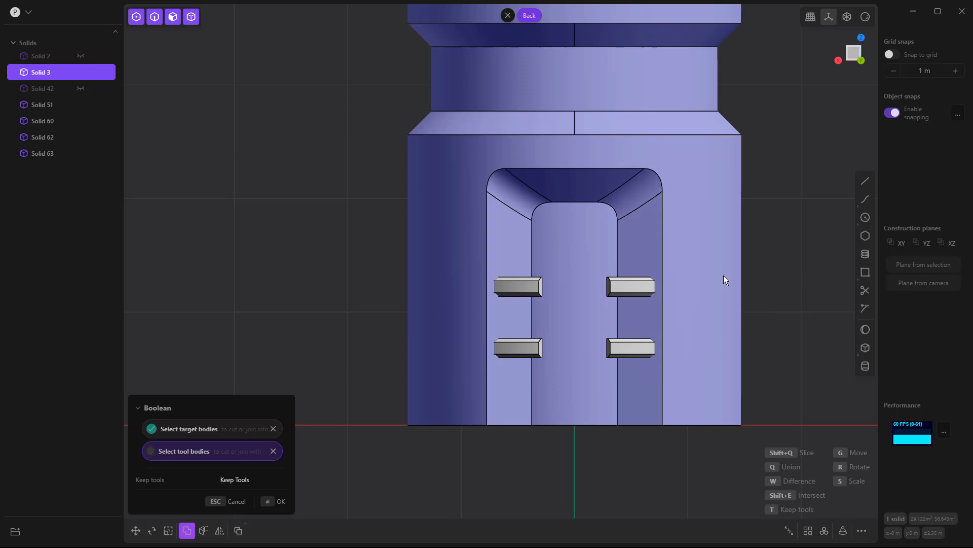
{"action": "key", "text": "q"}
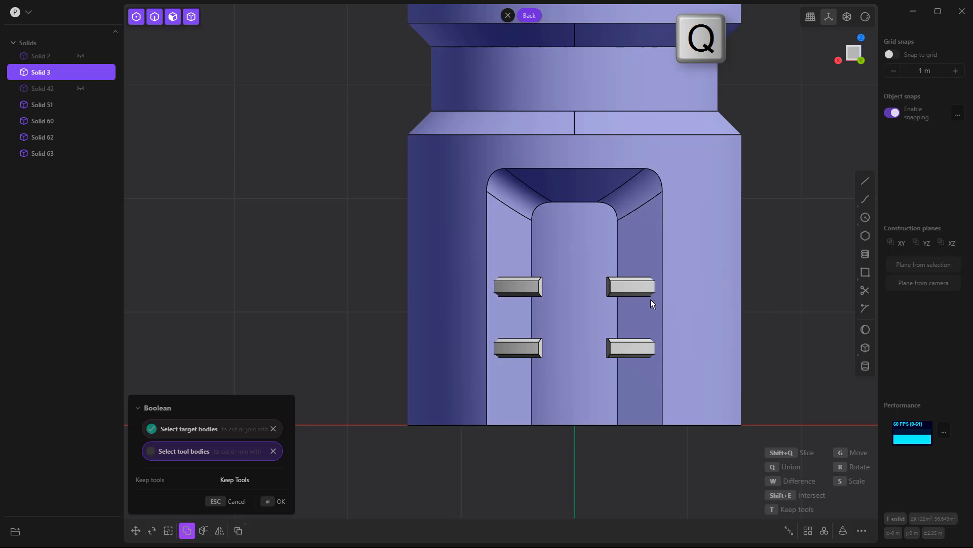
{"action": "left_click", "coordinate": [633, 287]}
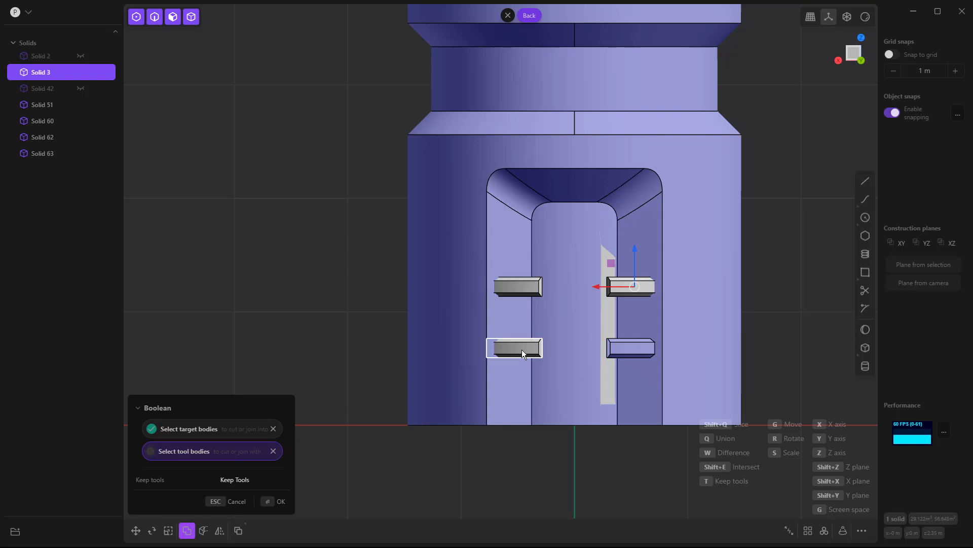
{"action": "key", "text": "shift"}
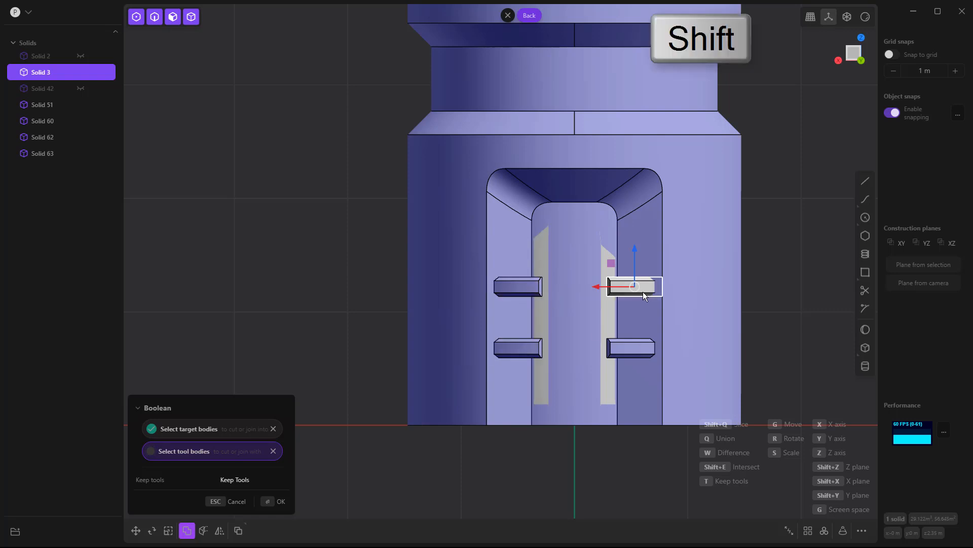
{"action": "key", "text": "Return"}
Unhide the domed cylinder in the side pocket
{"action": "middle_click_drag", "start_coordinate": [735, 321], "coordinate": [736, 283]}
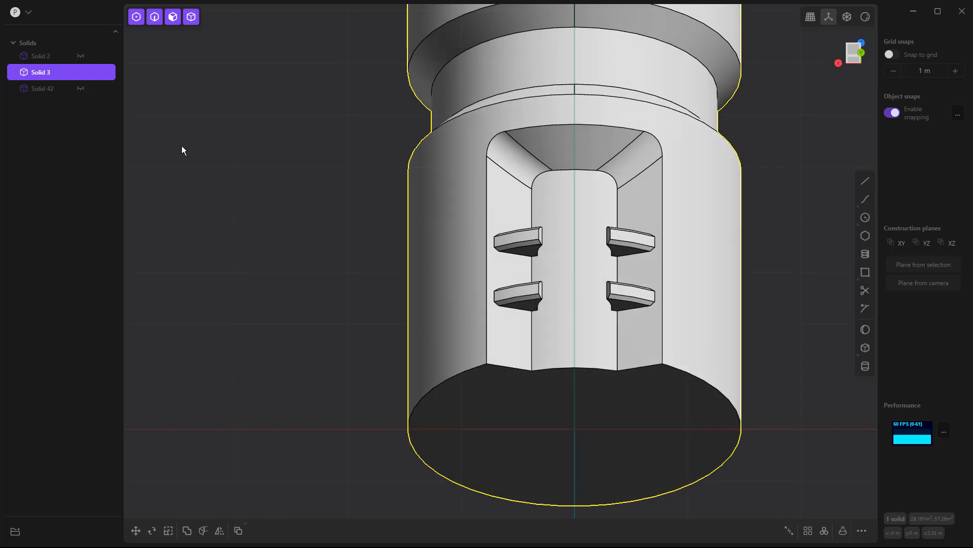
{"action": "left_click", "coordinate": [80, 89]}
{"action": "left_click", "coordinate": [259, 230]}
{"action": "middle_click_drag", "start_coordinate": [260, 229], "coordinate": [295, 279]}
Mirror the canister body and the domed cylinder downward along the Z axis with the halves merged, and clear the selection
{"action": "left_click", "coordinate": [49, 75]}
{"action": "left_click", "coordinate": [45, 89], "text": "shift"}
{"action": "left_click", "coordinate": [220, 530]}
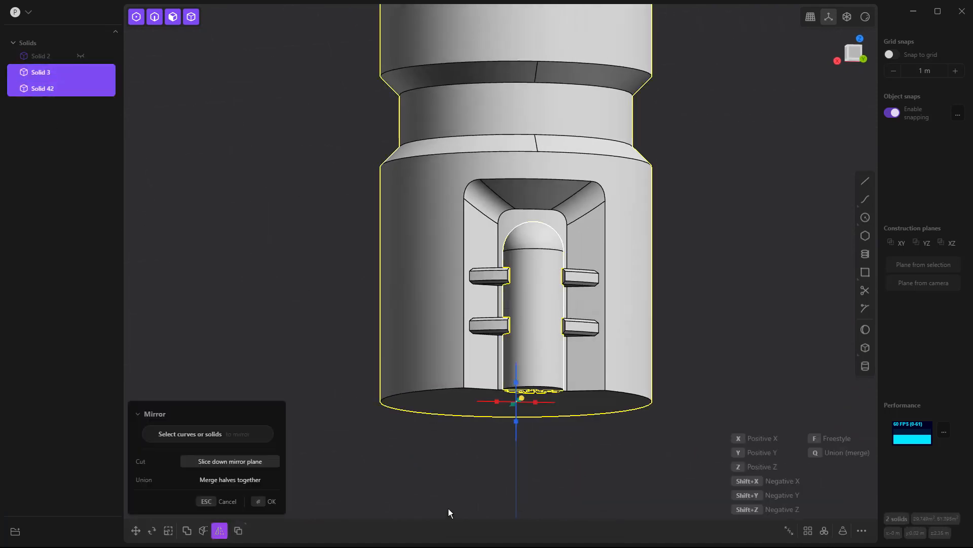
{"action": "left_click", "coordinate": [516, 422]}
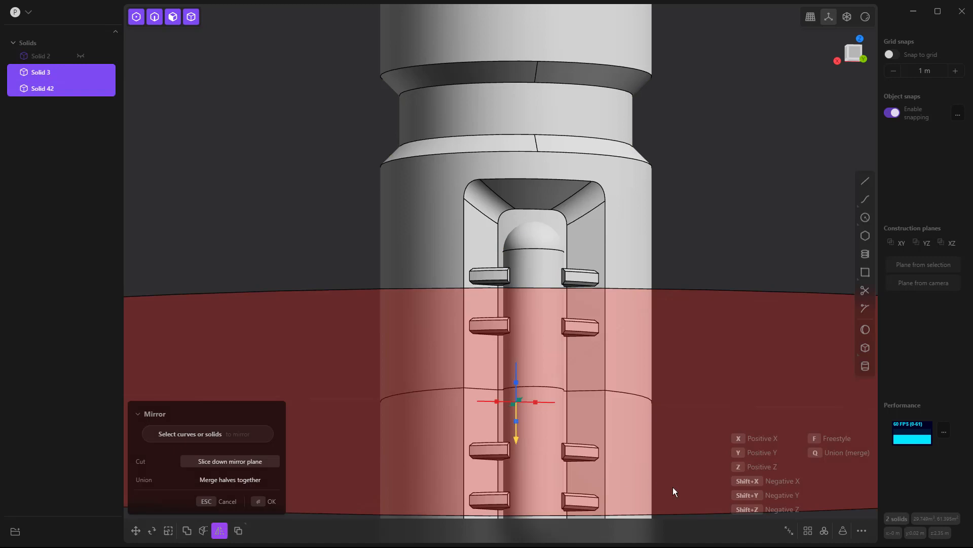
{"action": "key", "text": "q"}
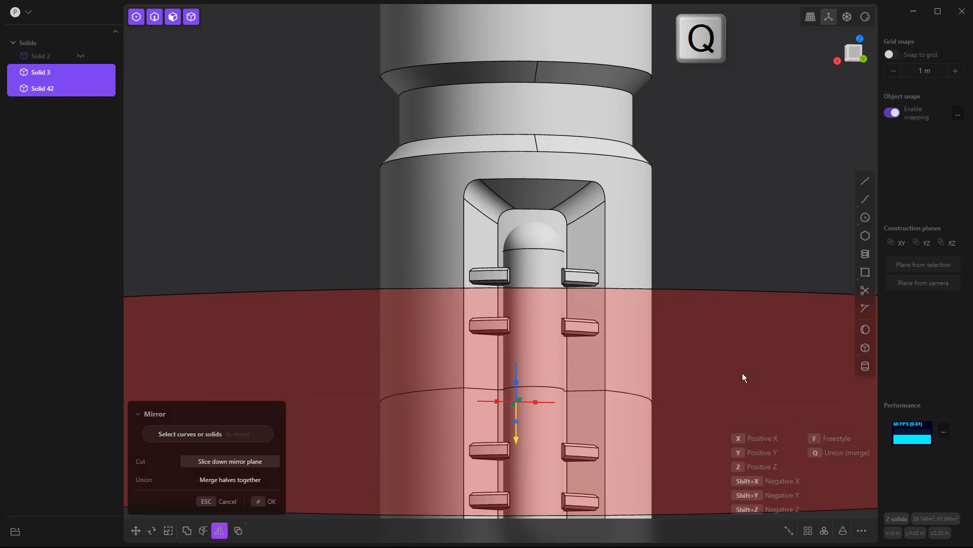
{"action": "right_click", "coordinate": [701, 193]}
{"action": "scroll", "coordinate": [680, 193], "scroll_direction": "down", "scroll_amount": 5}
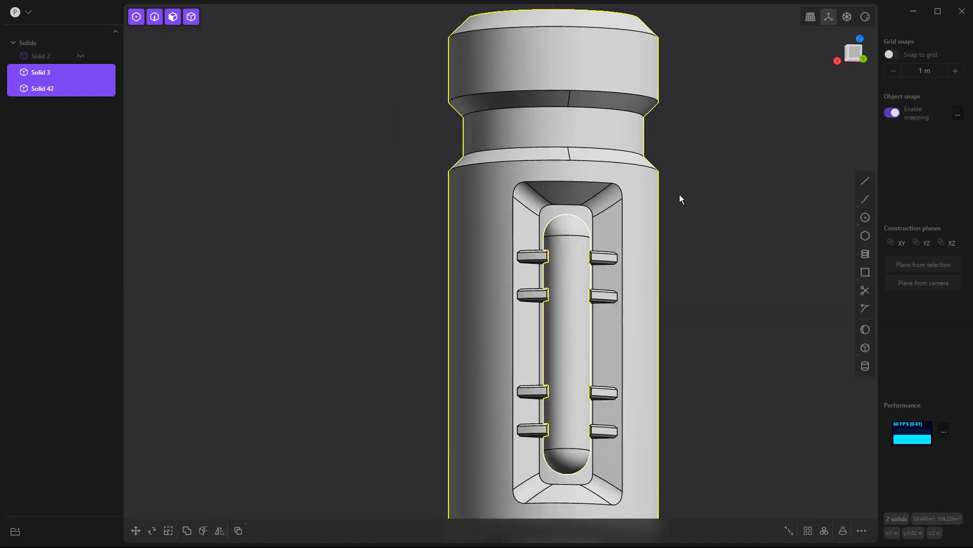
{"action": "scroll", "coordinate": [680, 193], "scroll_direction": "down", "scroll_amount": 3}
{"action": "left_click", "coordinate": [732, 297]}
Switch the viewport to perspective projection and view the whole canister from an angle
{"action": "scroll", "coordinate": [732, 304], "scroll_direction": "down", "scroll_amount": 3}
{"action": "middle_click_drag", "start_coordinate": [732, 306], "coordinate": [628, 318]}
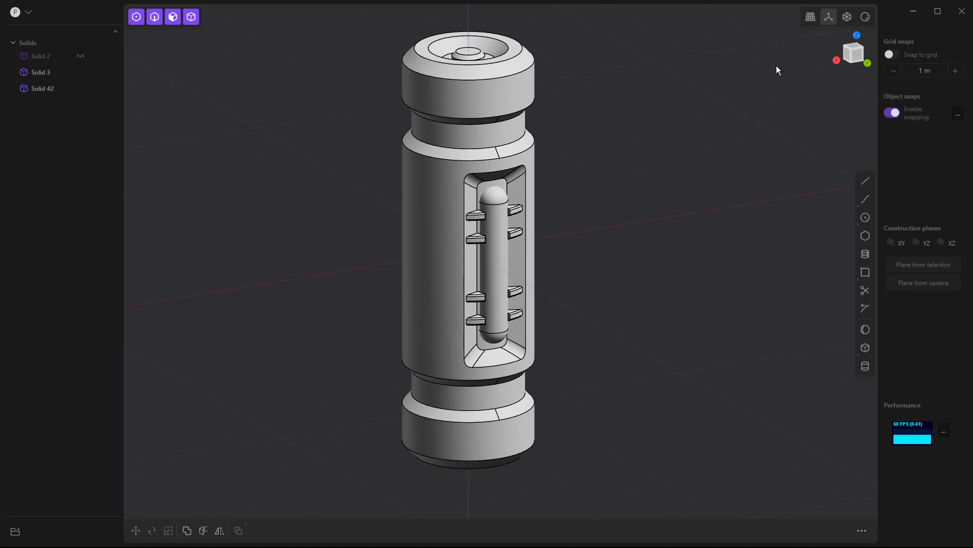
{"action": "left_click", "coordinate": [811, 18]}
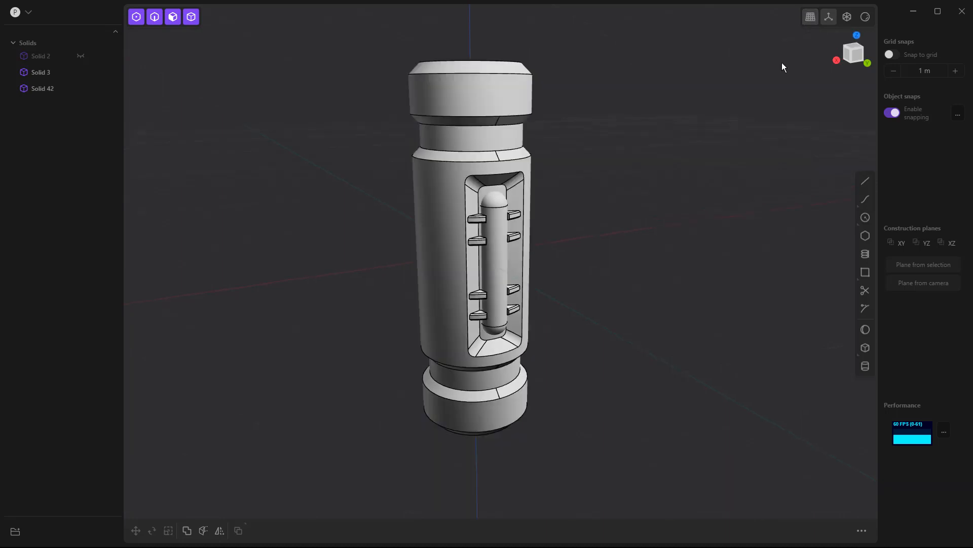
{"action": "mouse_move", "coordinate": [680, 341]}
{"action": "middle_mouse_down"}
{"action": "mouse_move", "coordinate": [675, 300]}
{"action": "mouse_move", "coordinate": [675, 338]}
{"action": "middle_mouse_up"}
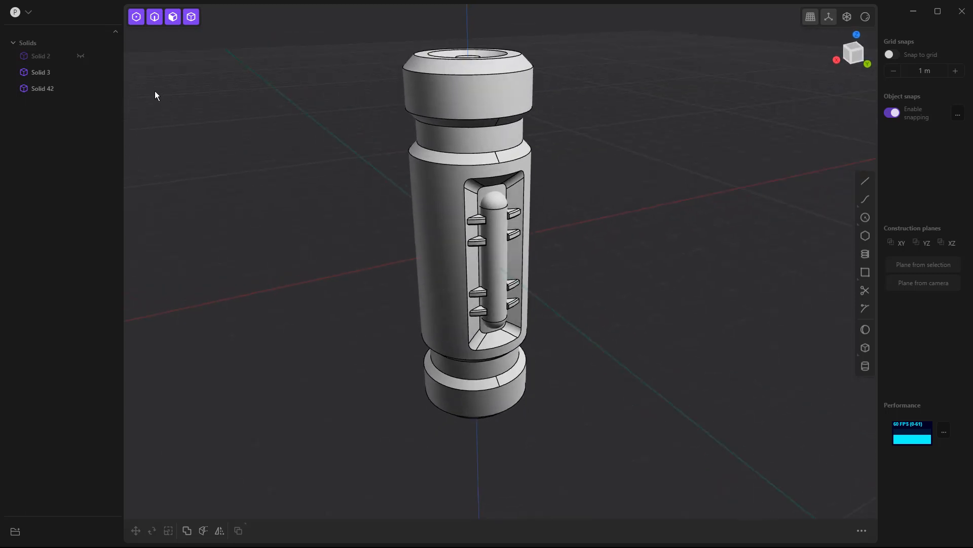